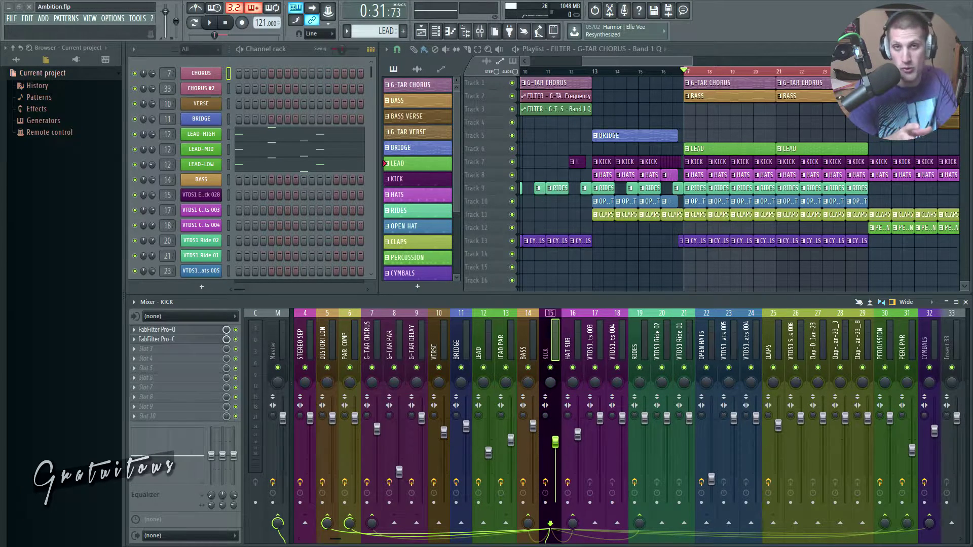
Solo the LEAD track (Track 6) while the song plays, then glance at the Playlist manual page
key("space")
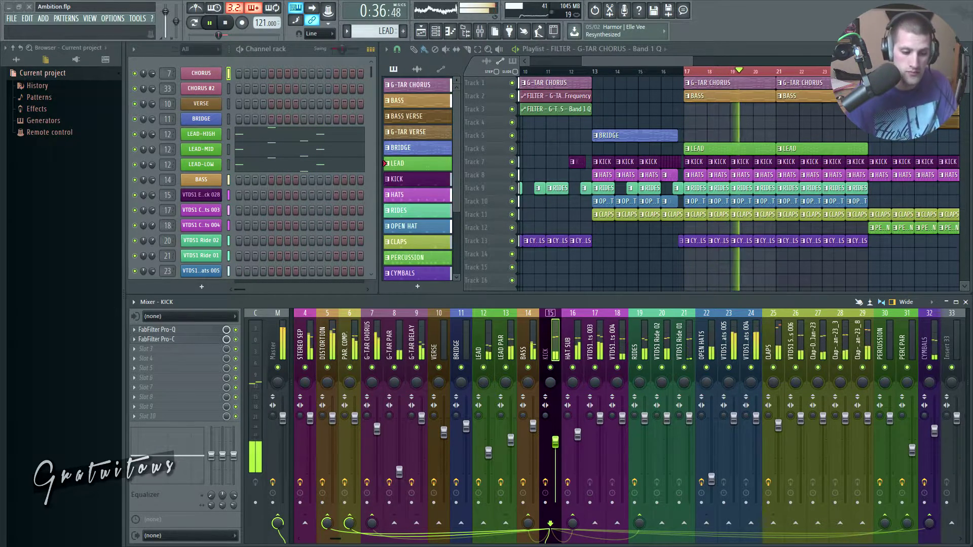
right_click(512, 149)
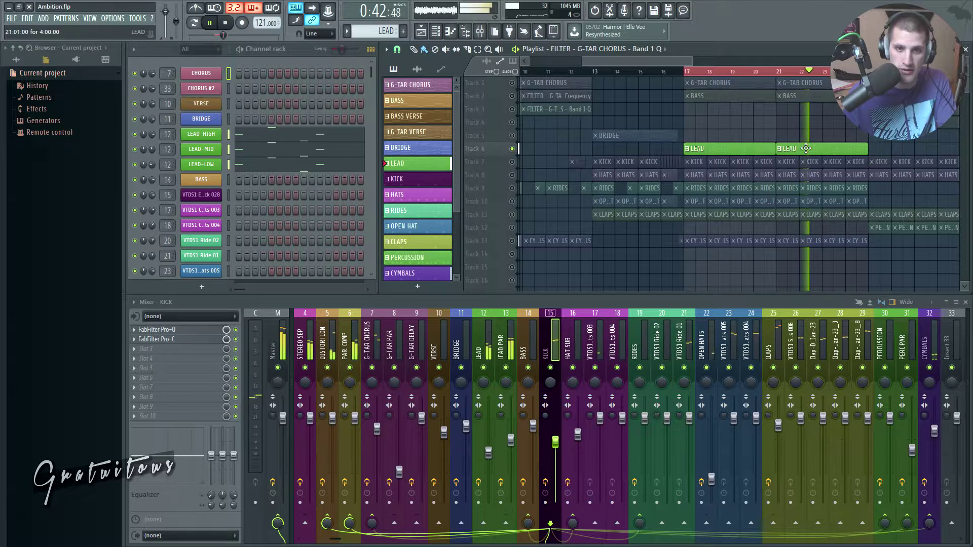
key("space")
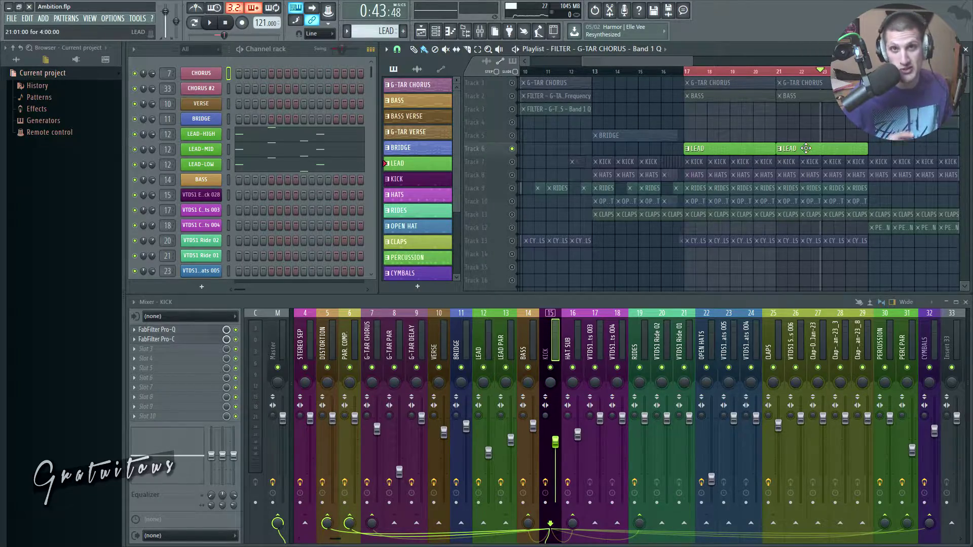
key("F1")
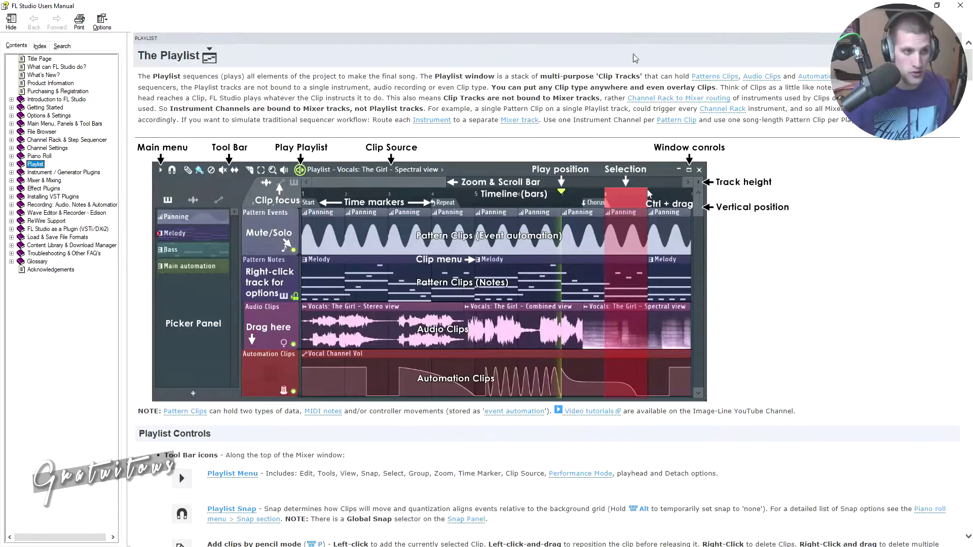
key("alt+F4")
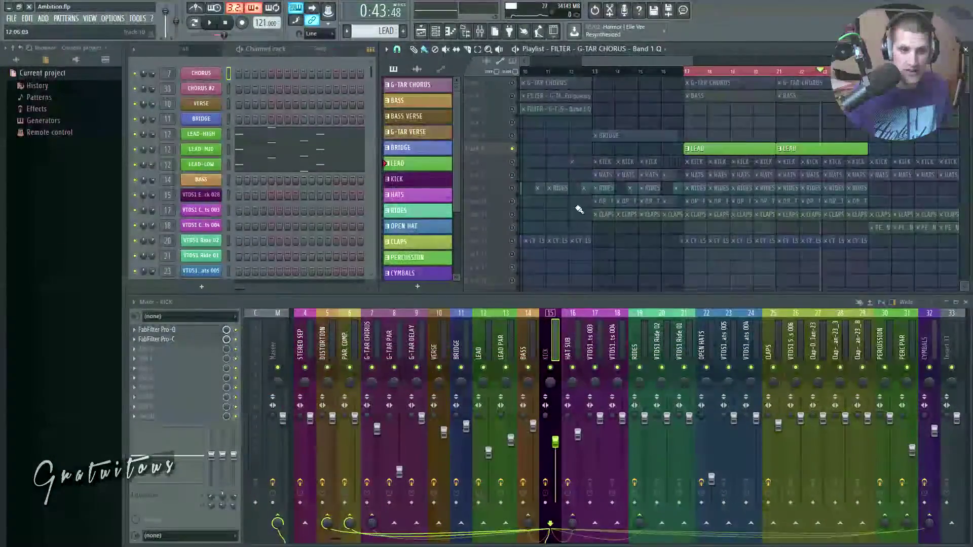
left_click(198, 134)
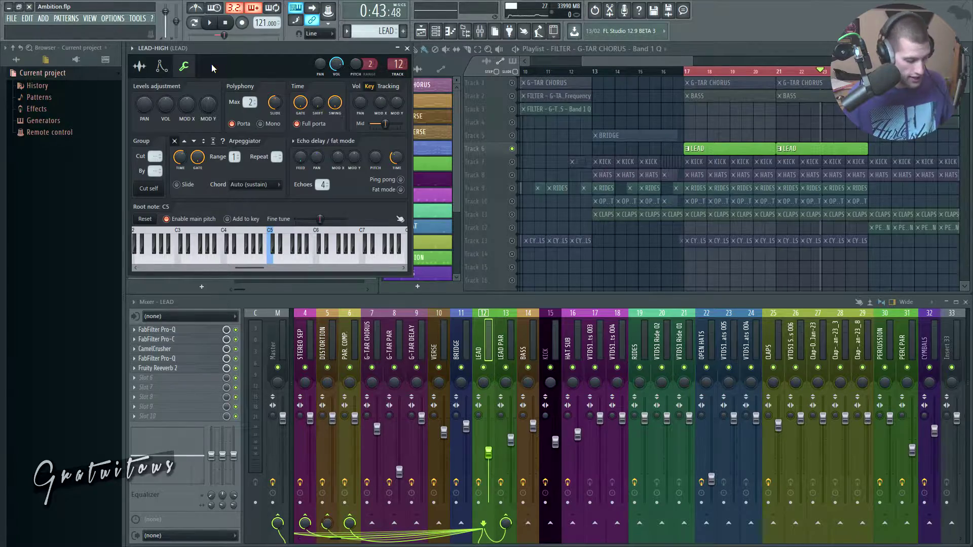
key("F1")
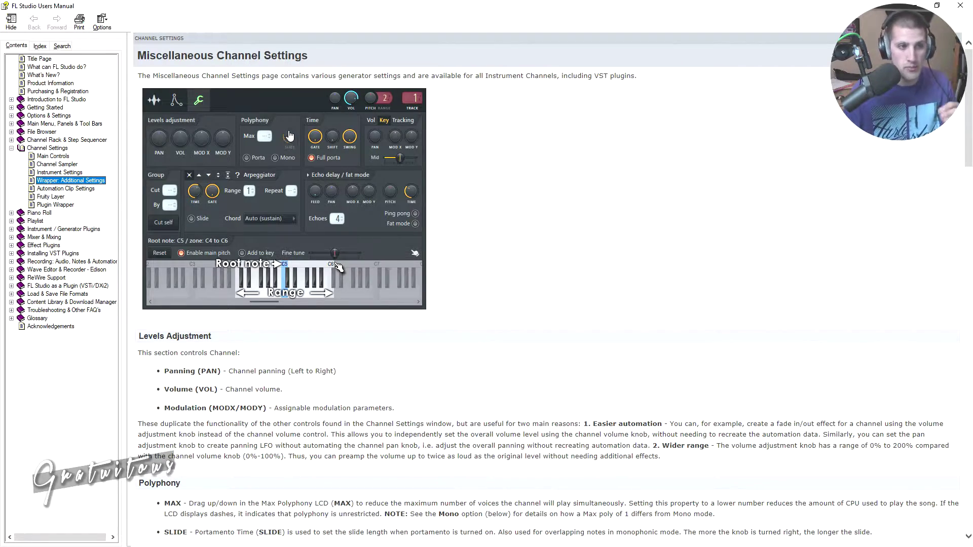
scroll(557, 208, "down", 6)
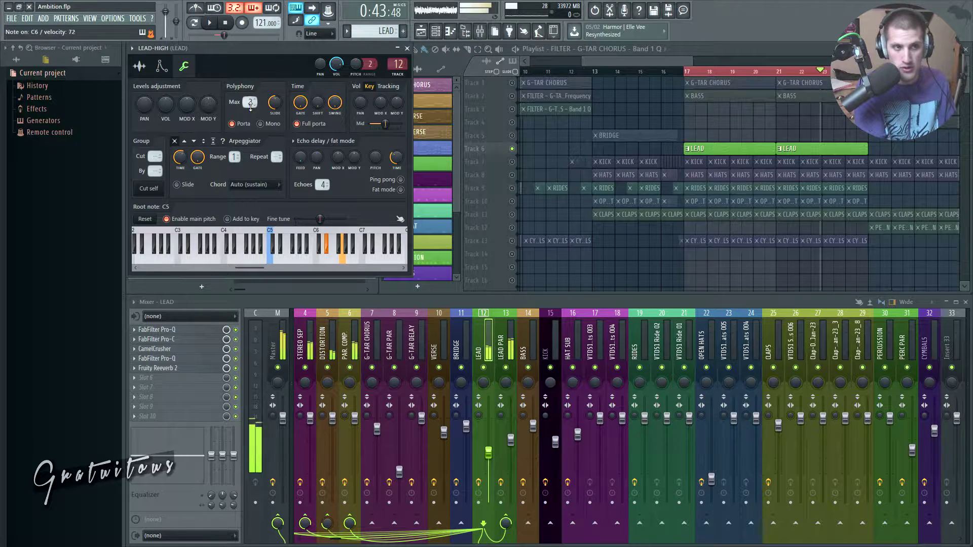
Lower the LEAD-HIGH Max polyphony value from 2 to off (--)
scroll(250, 105, "down", 2)
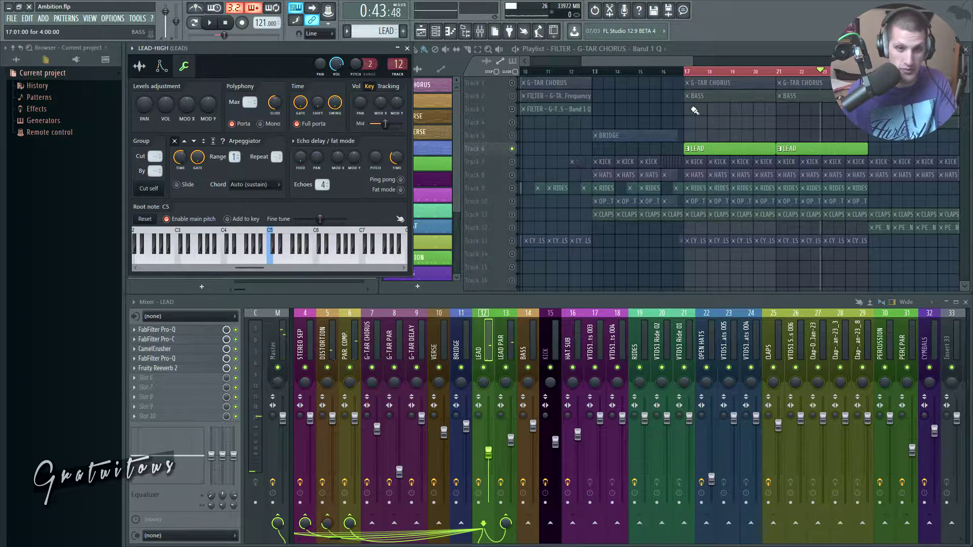
Unsolo the LEAD track during playback so all tracks play, then bring up LEAD-HIGH settings
key("space")
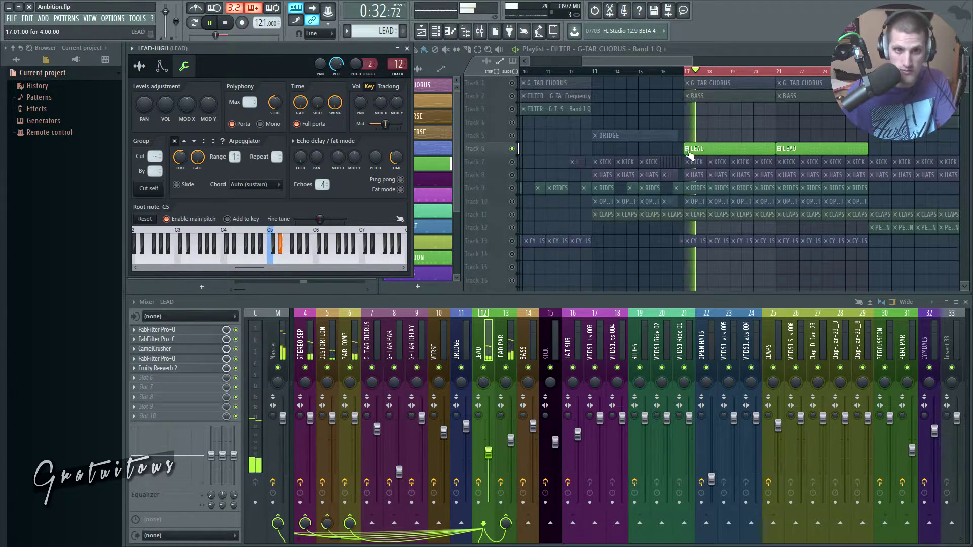
left_click(518, 154)
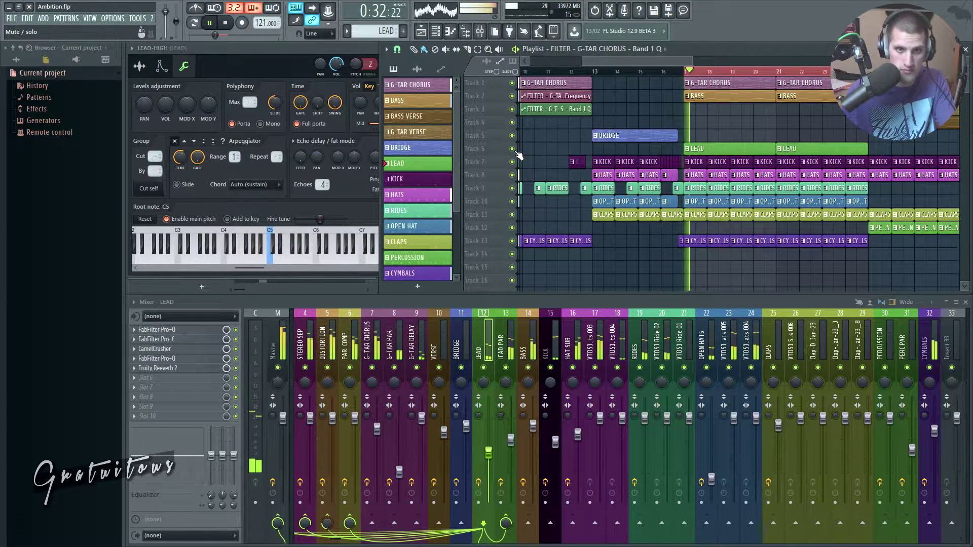
key("space")
left_click(275, 68)
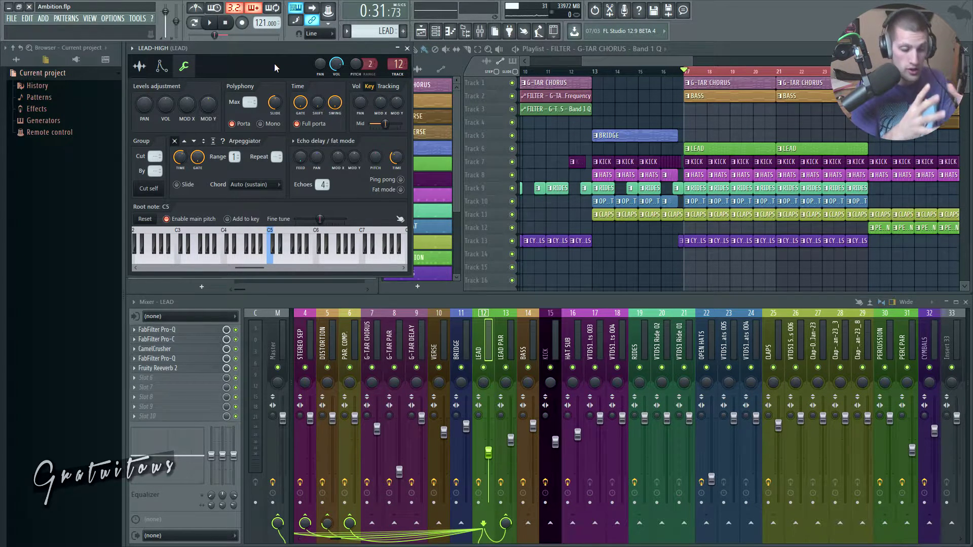
Close the LEAD-HIGH settings and select the LEAD-HIGH, then BASS, channels in the rack
key("Escape")
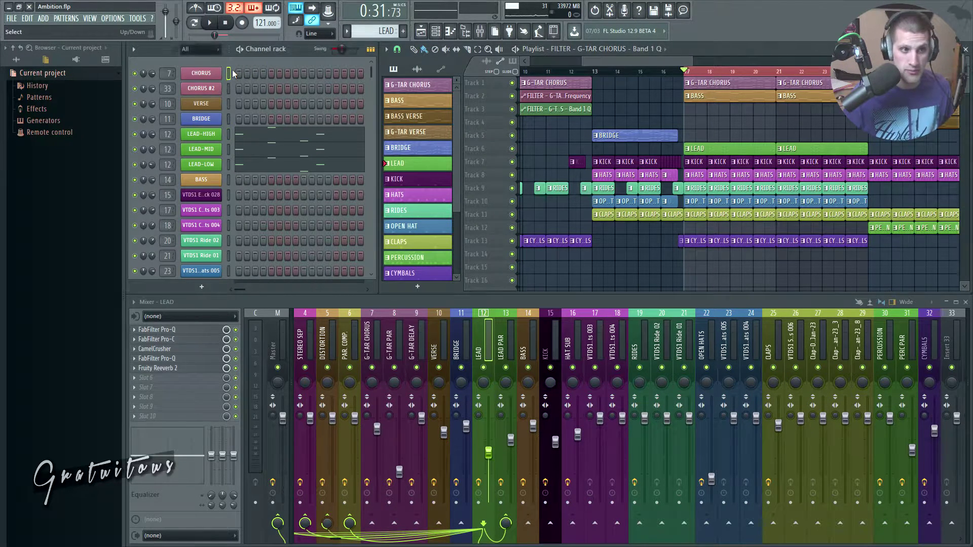
left_click(229, 134)
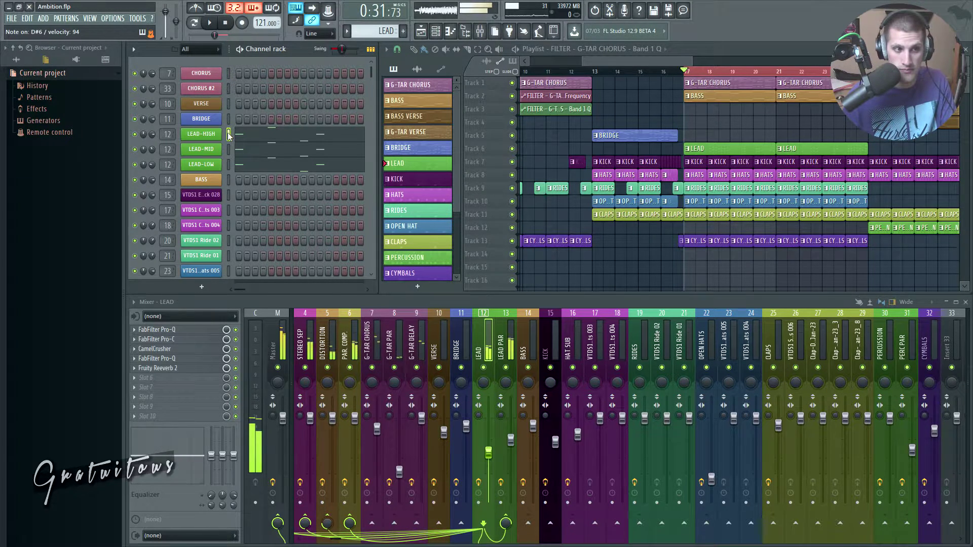
left_click(229, 178)
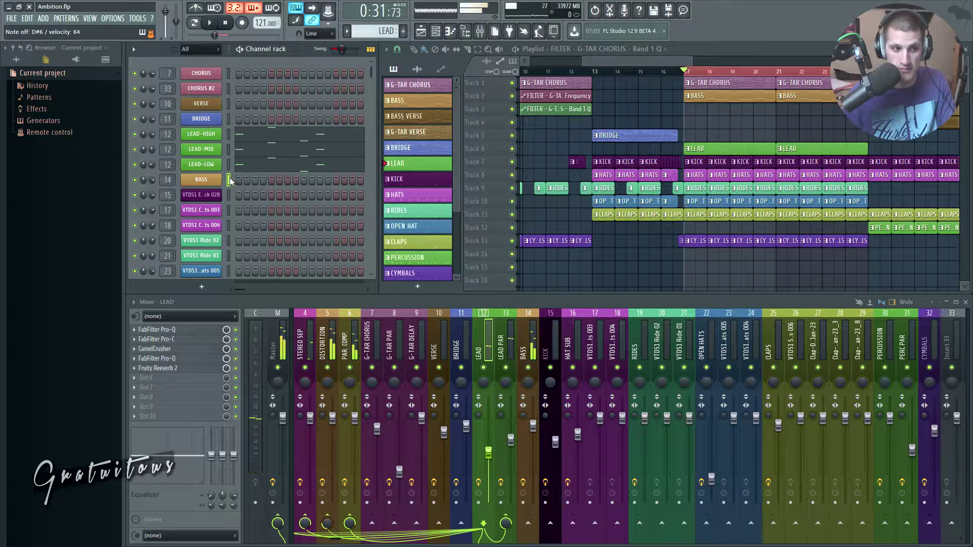
Solo Track 2, re-enable Tracks 1 and 6, and audition the result
right_click(512, 84)
left_click(511, 95)
key("space")
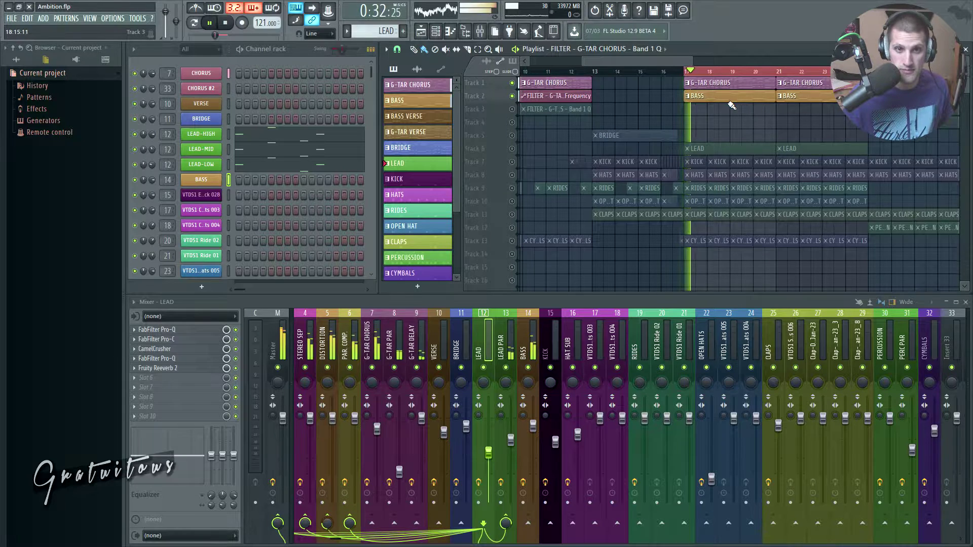
left_click(511, 149)
key("space")
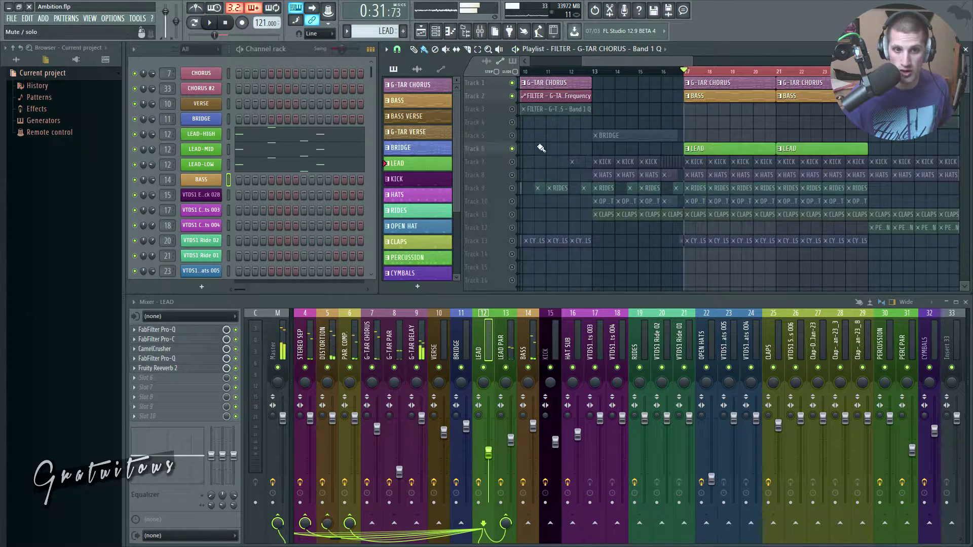
key("space")
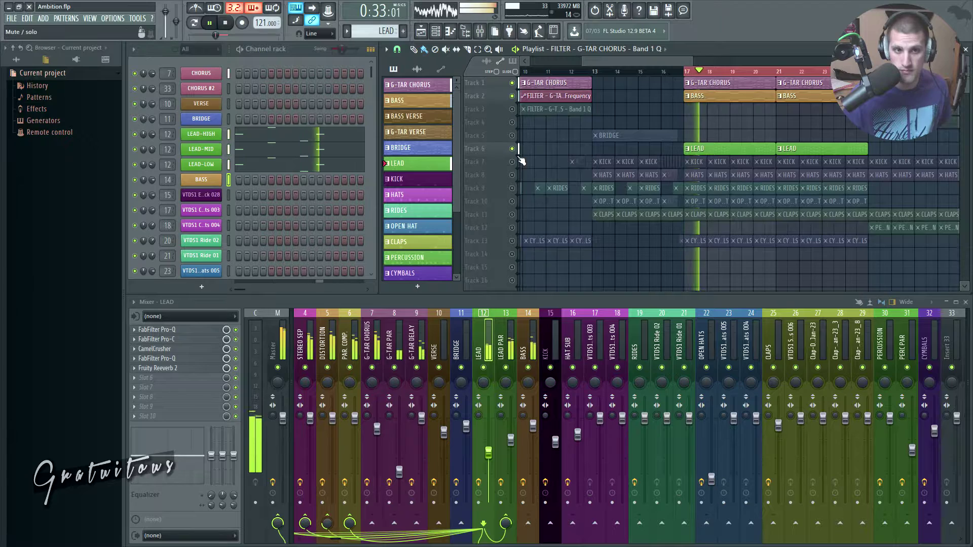
key("space")
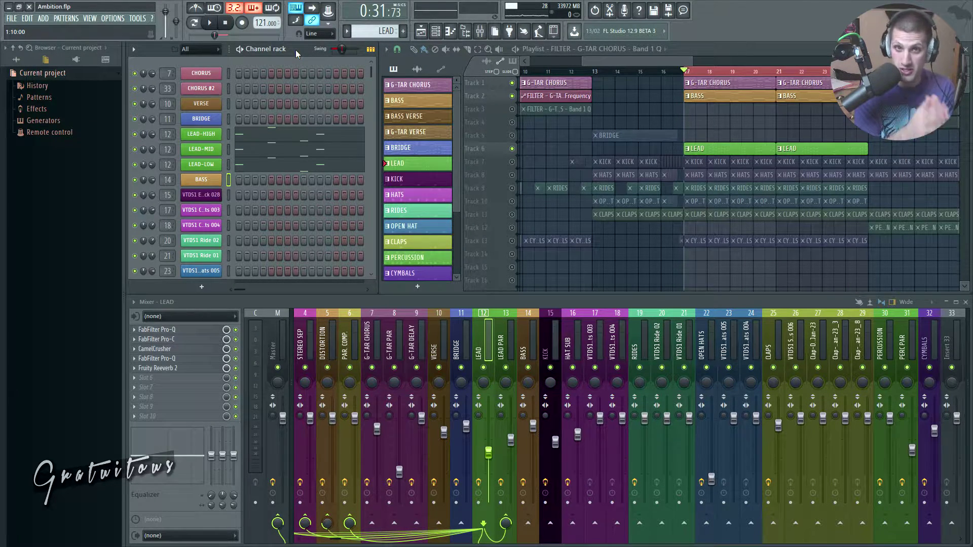
Select CHORUS, then LEAD-HIGH, in the channel rack and focus the LEAD mixer insert
left_click(232, 72)
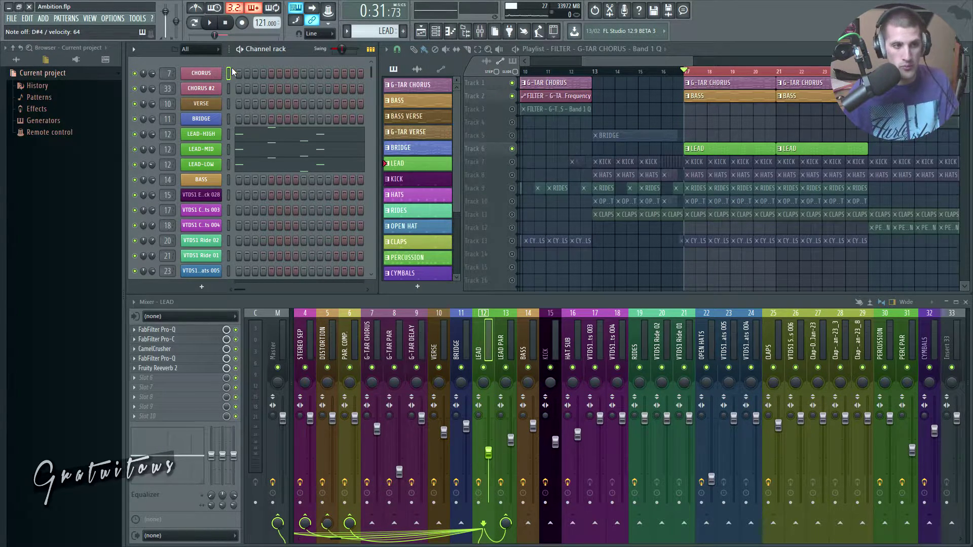
left_click(228, 134)
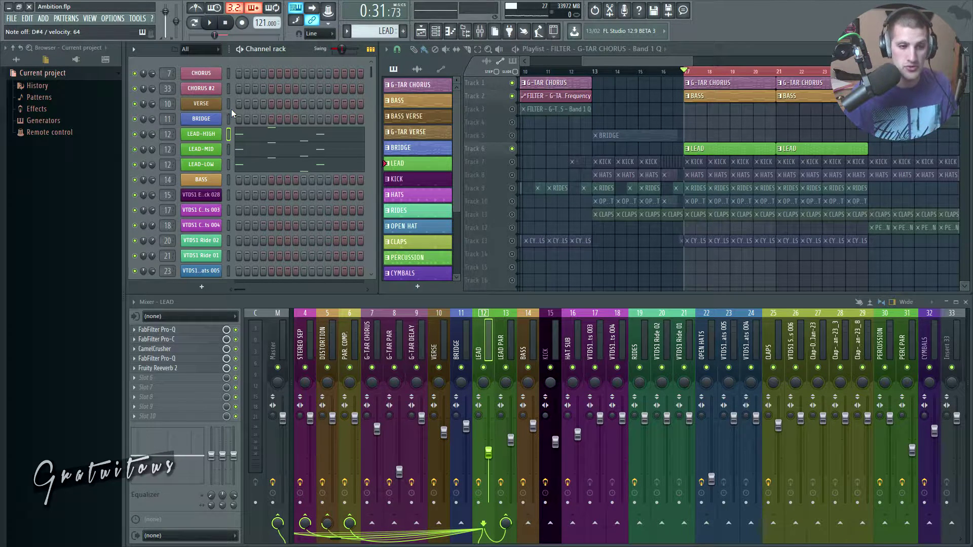
left_click(483, 328)
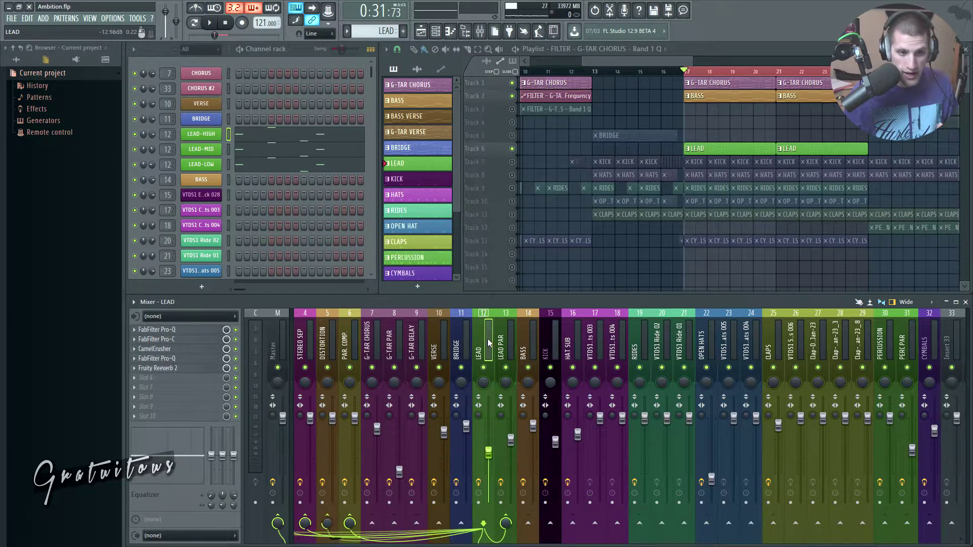
left_click(505, 356)
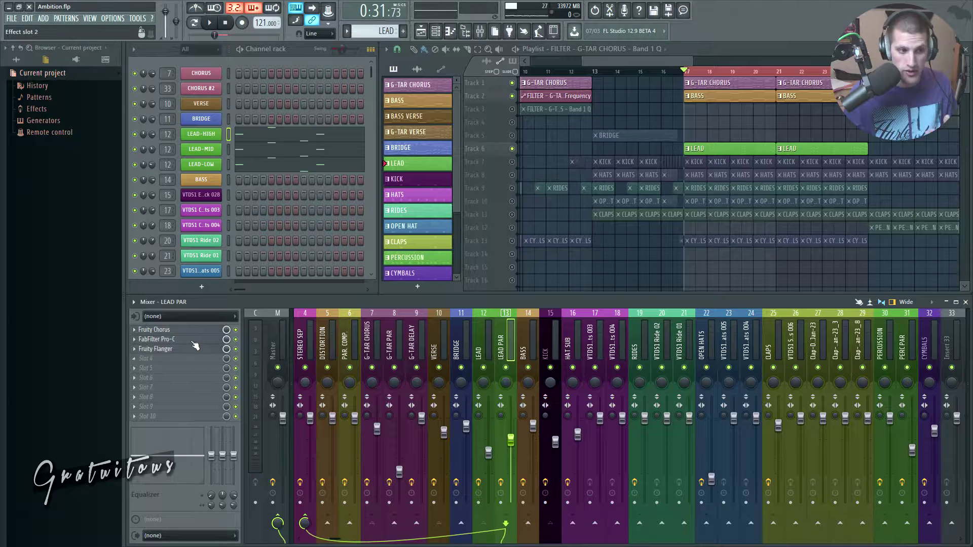
left_click(477, 340)
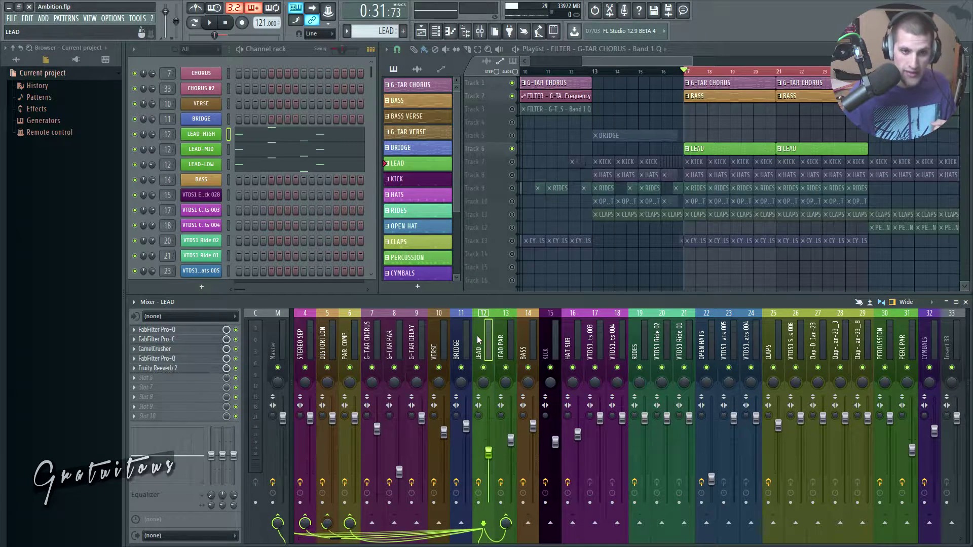
right_click(512, 148)
key("space")
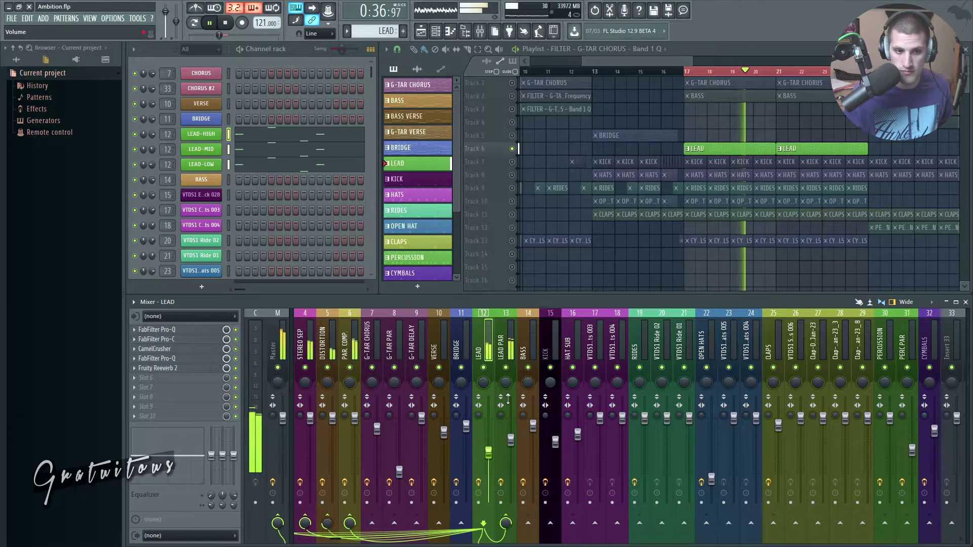
left_click_drag(514, 442, 514, 419)
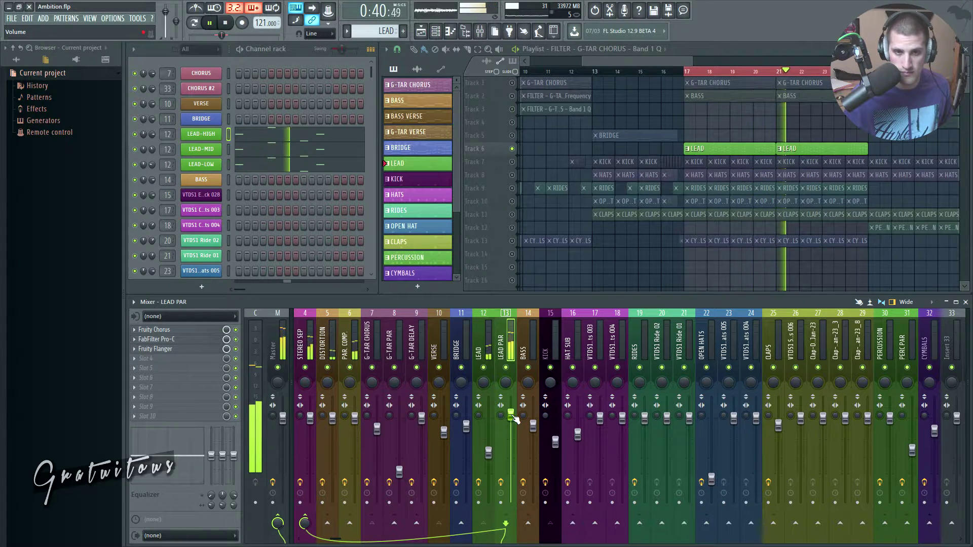
key("space")
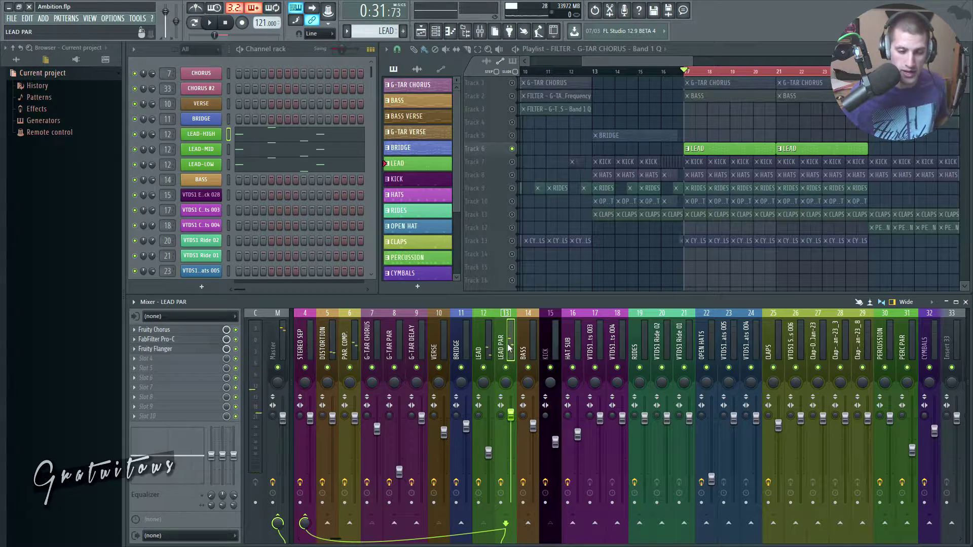
key("ctrl+z")
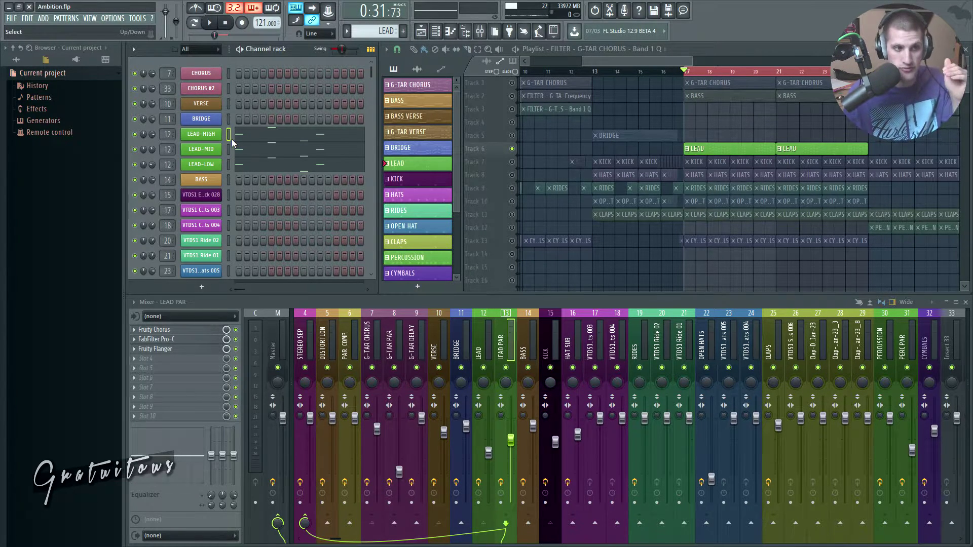
right_click(135, 134)
key("space")
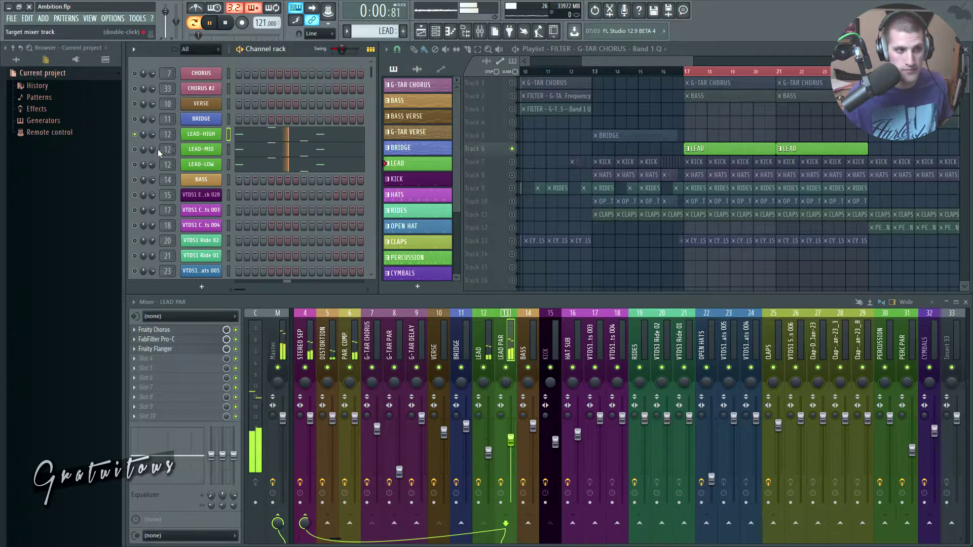
right_click(142, 150)
right_click(135, 149)
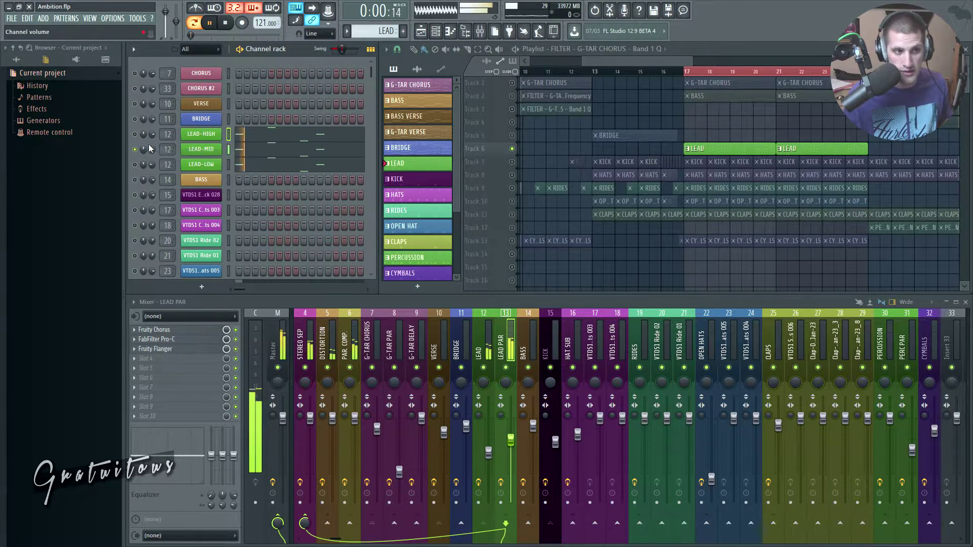
right_click(136, 164)
right_click(136, 165)
key("space")
right_click(141, 166)
left_click(151, 172)
key("space")
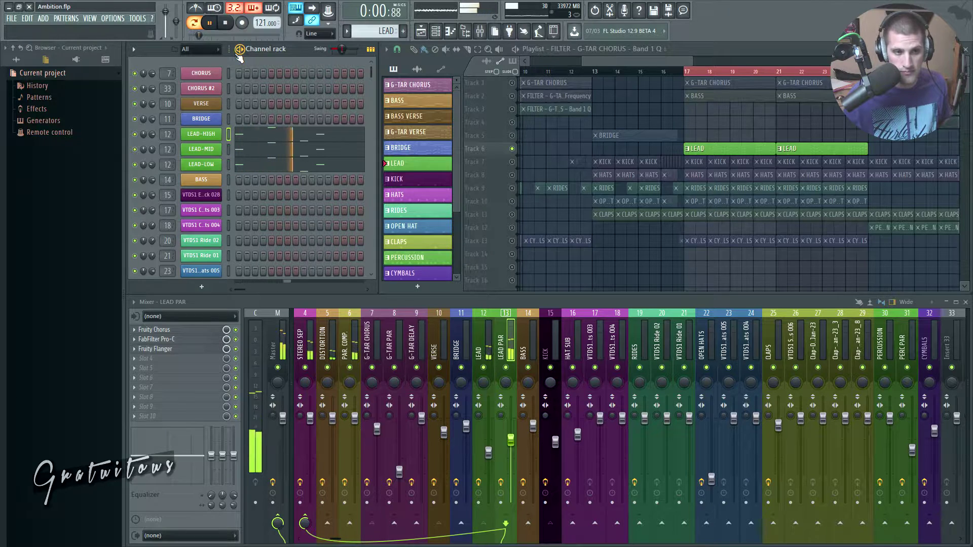
key("space")
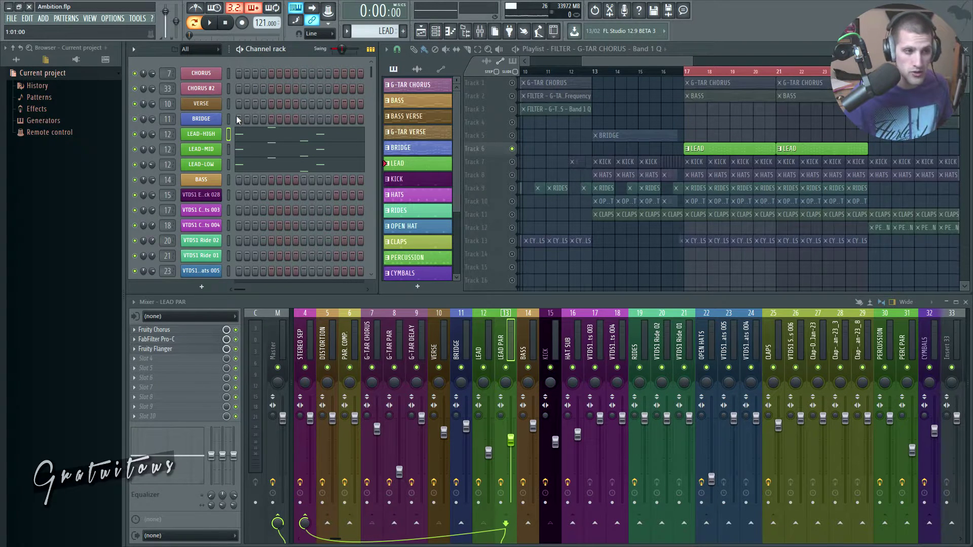
Clone the CHORUS channel and move the copy below BRIDGE
right_click(201, 76)
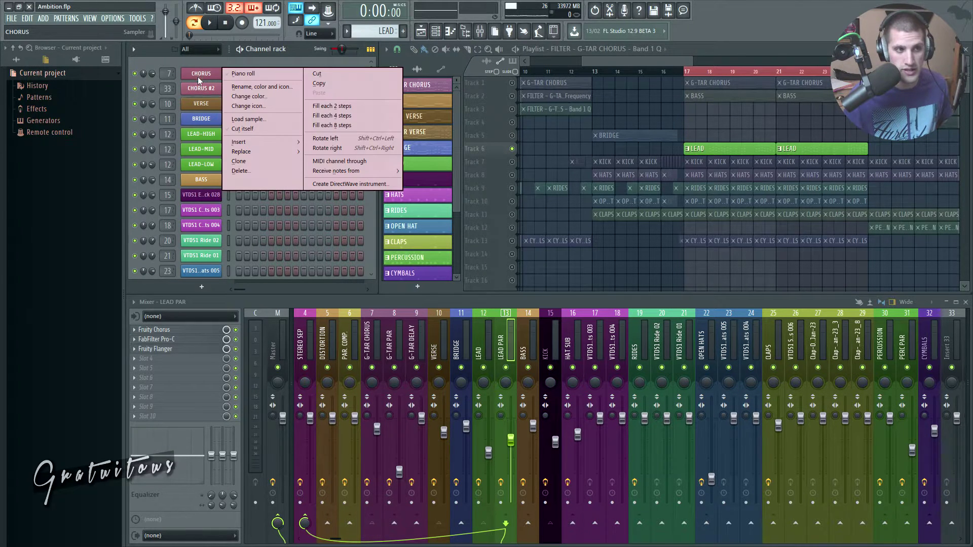
left_click(260, 159)
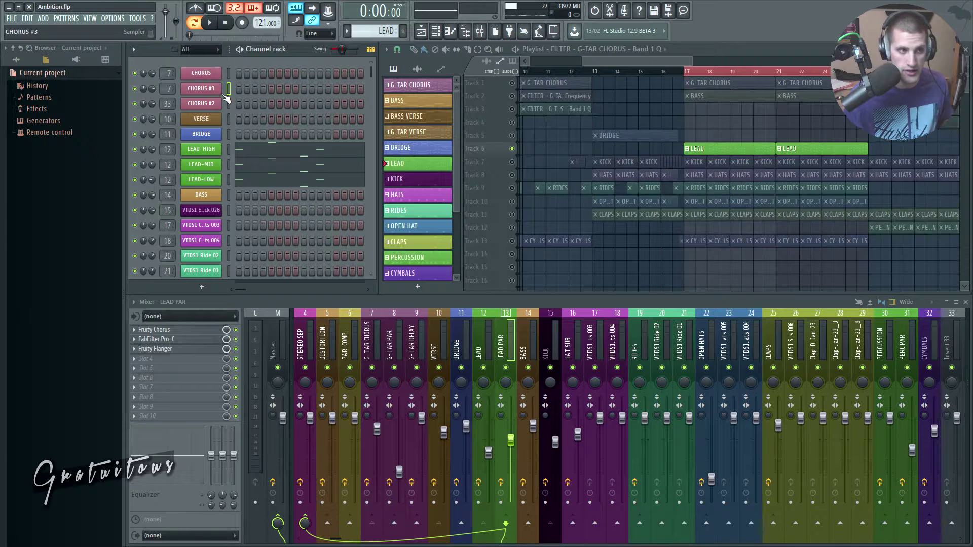
key("alt+Down")
key("alt+Down")
key("alt+Down")
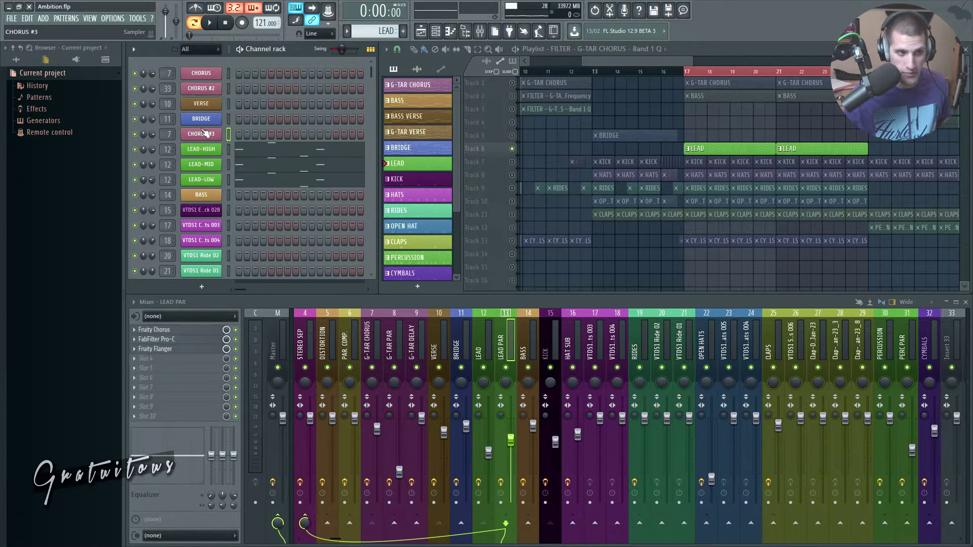
Rename the cloned channel EXAMPLE and give it an olive colour
key("F2")
type("EXAMPLE")
left_click(300, 140)
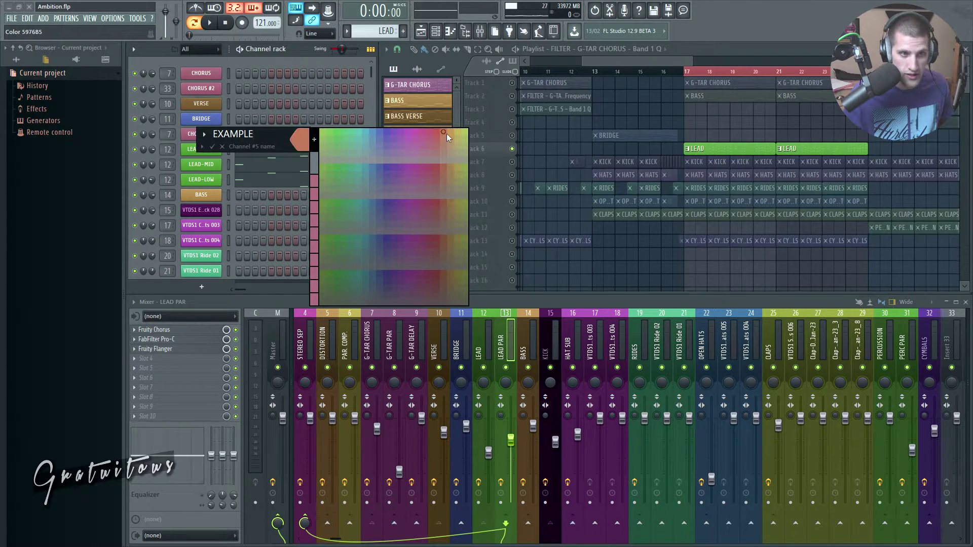
left_click(466, 131)
key("Return")
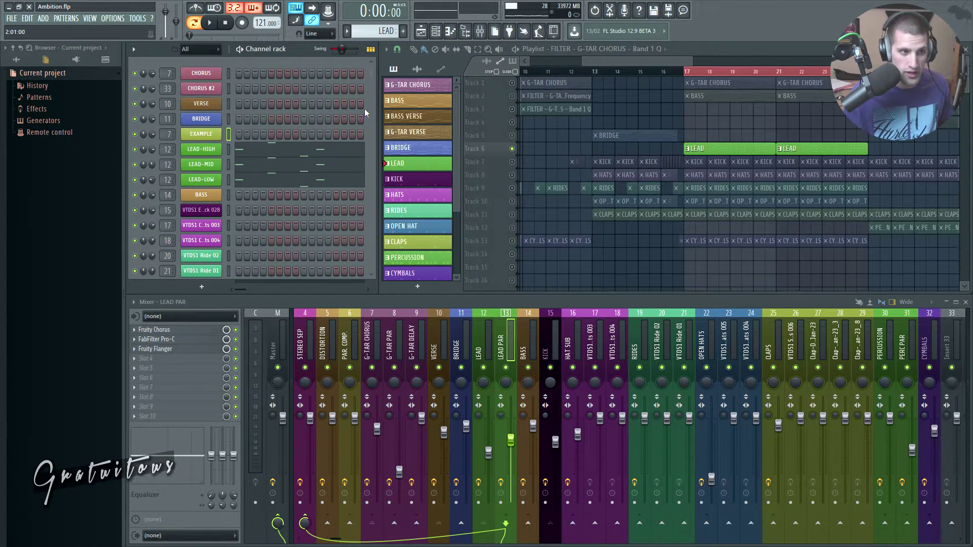
From empty Pattern 14, create a new pattern named EXAMPLE
left_click(229, 149)
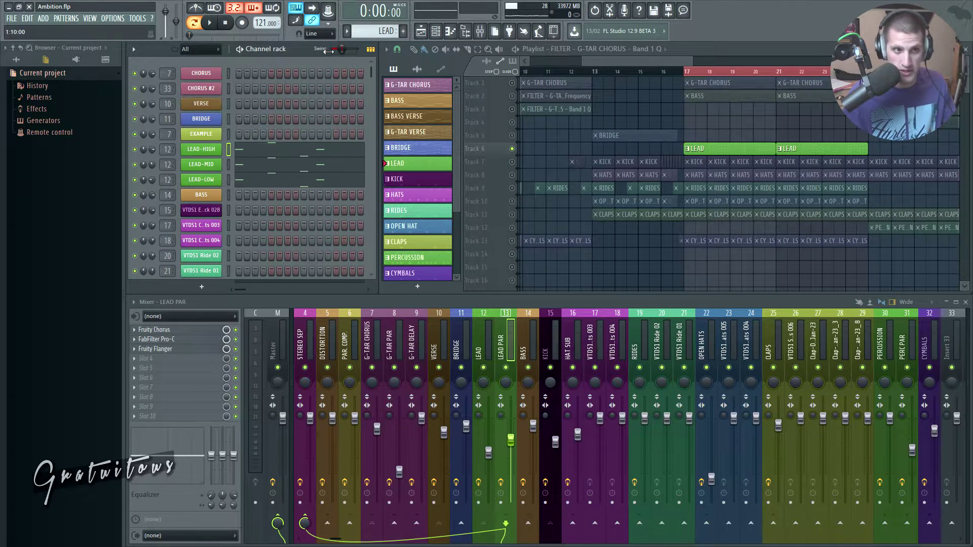
left_click(355, 31)
left_click(376, 171)
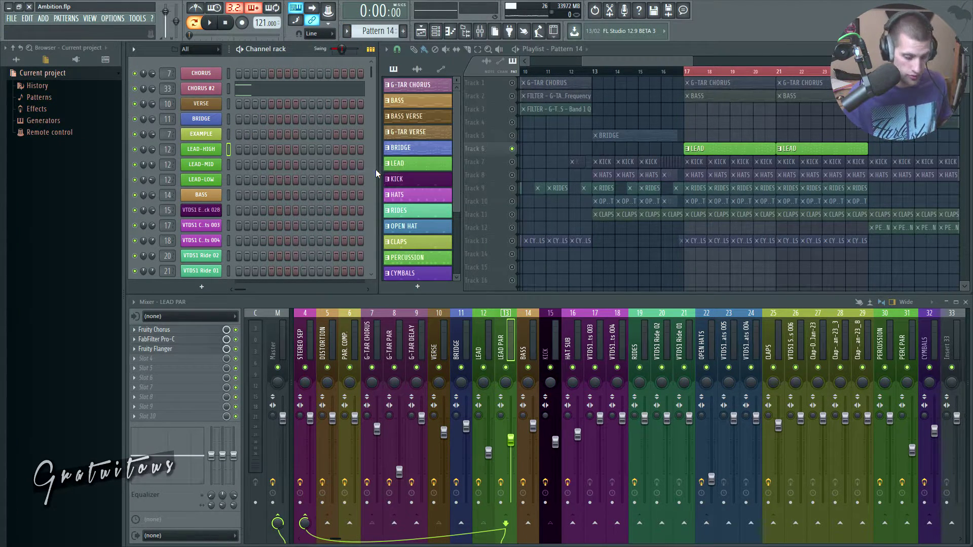
key("F4")
type("EXAMPLE")
key("Return")
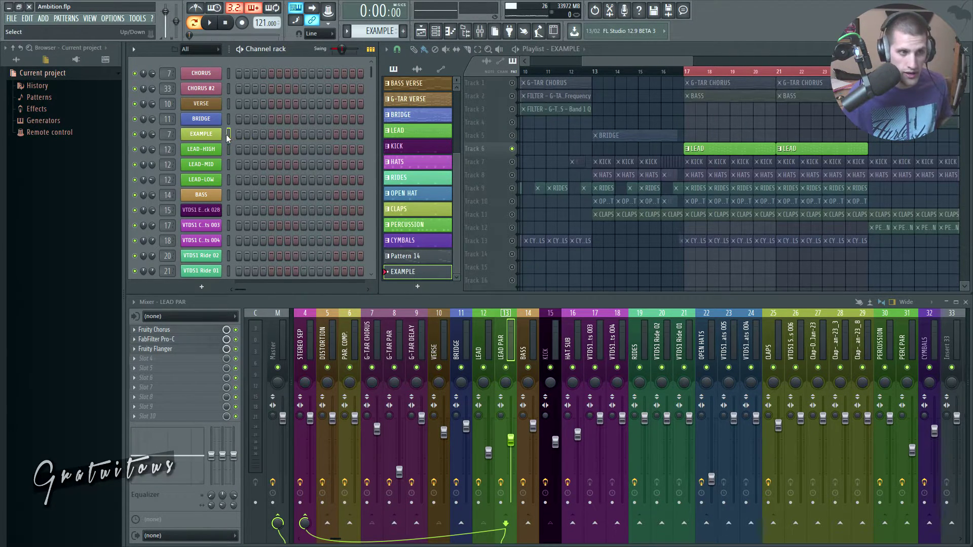
Paste notes into the EXAMPLE channel and play the EXAMPLE pattern
key("ctrl+v")
scroll(169, 136, "down", 13)
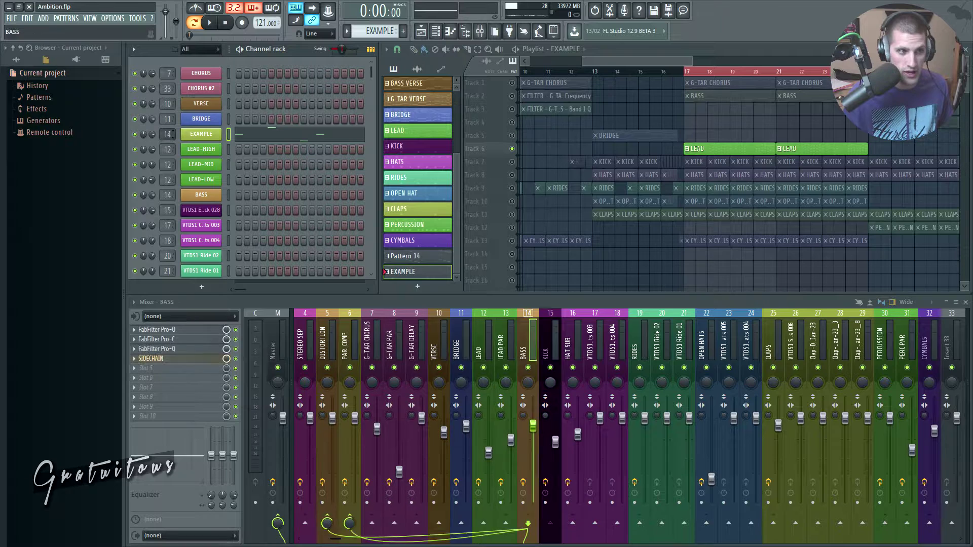
key("space")
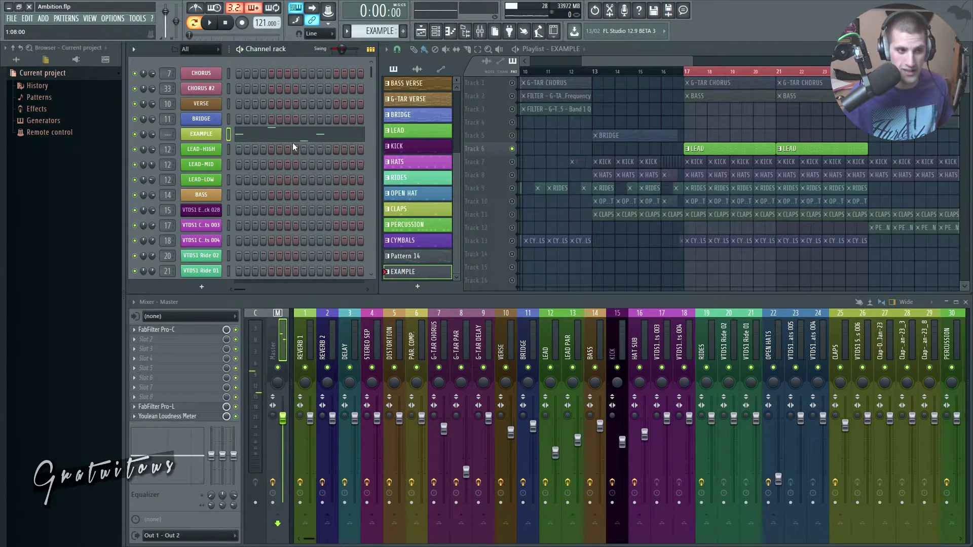
scroll(392, 327, "down", 6)
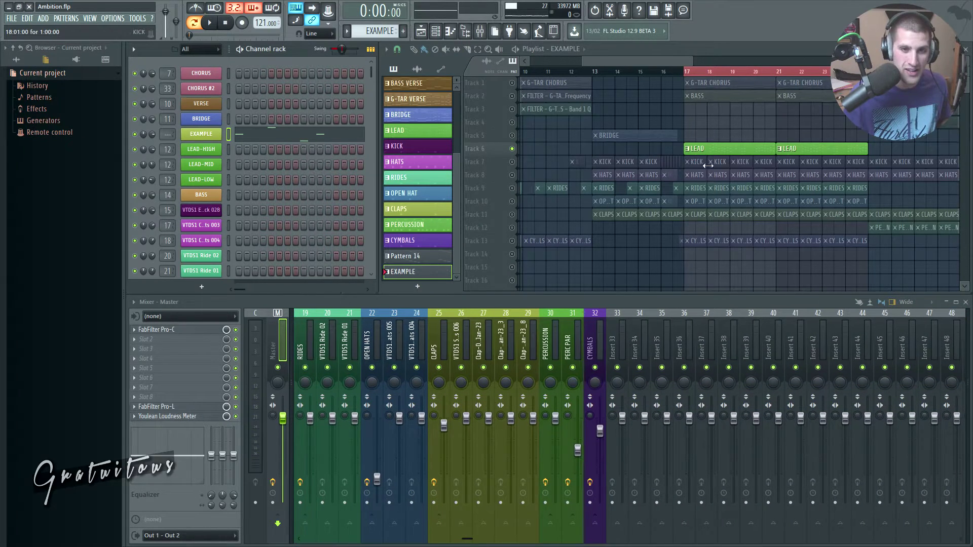
Open the EXAMPLE channel's miscellaneous settings and move the window higher up
left_click(194, 133)
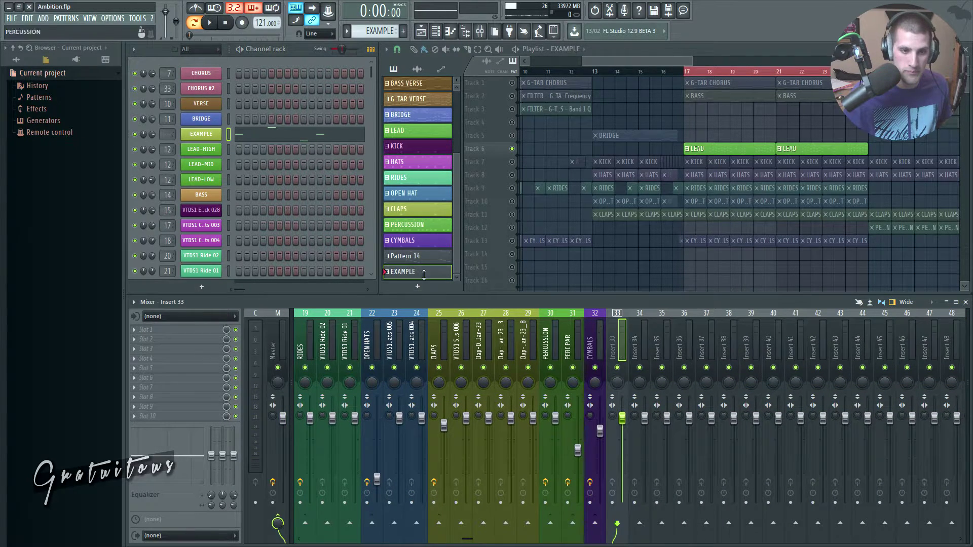
left_click(200, 134)
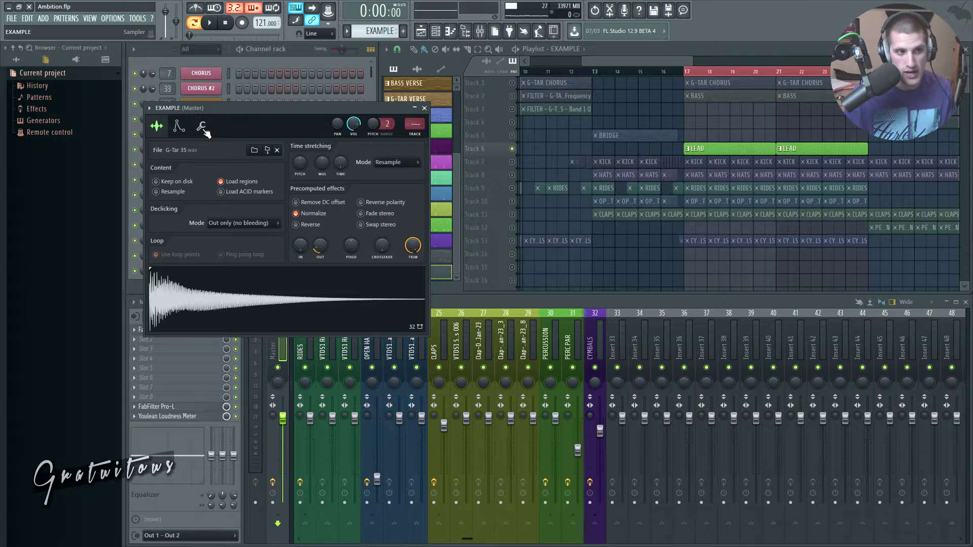
left_click(203, 127)
left_click_drag(224, 108, 207, 48)
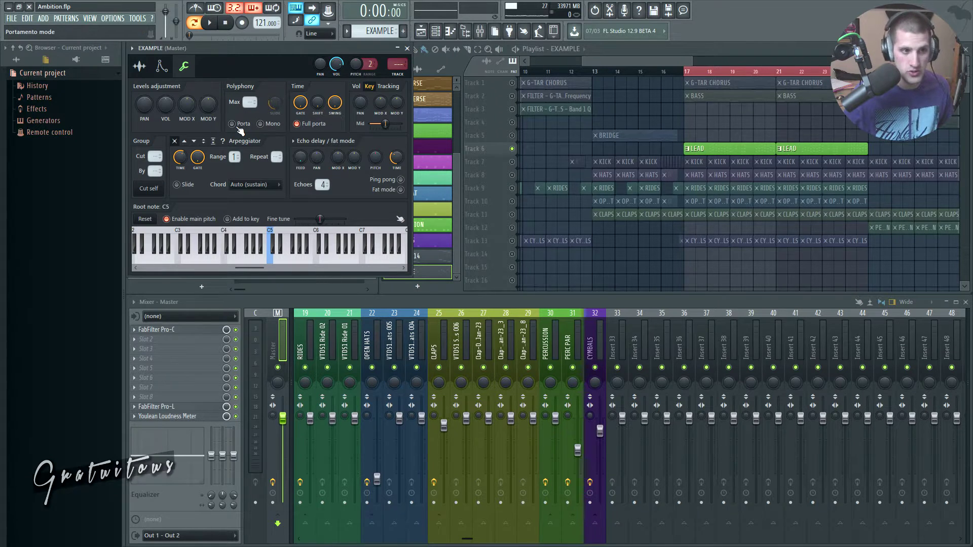
Turn on portamento for the EXAMPLE channel and audition the glide
left_click(242, 123)
key("space")
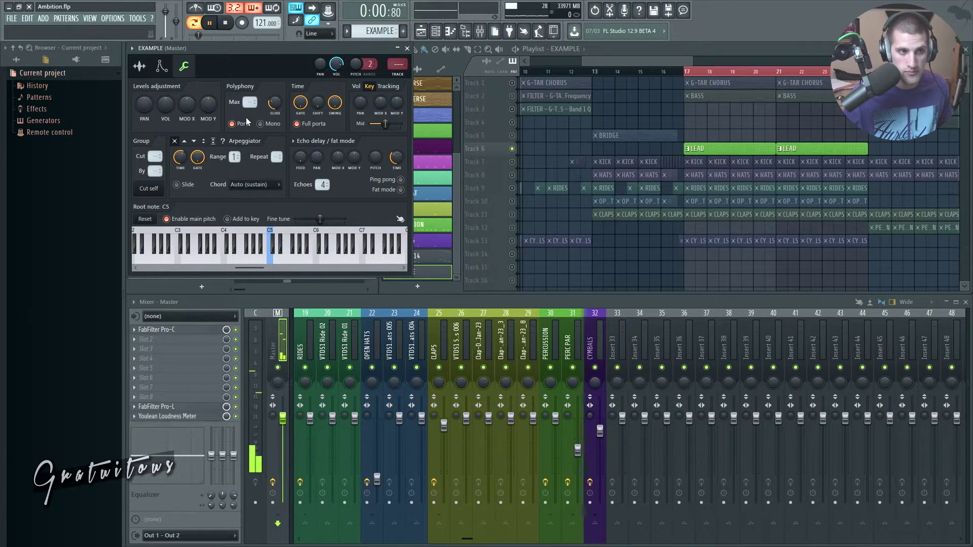
key("space")
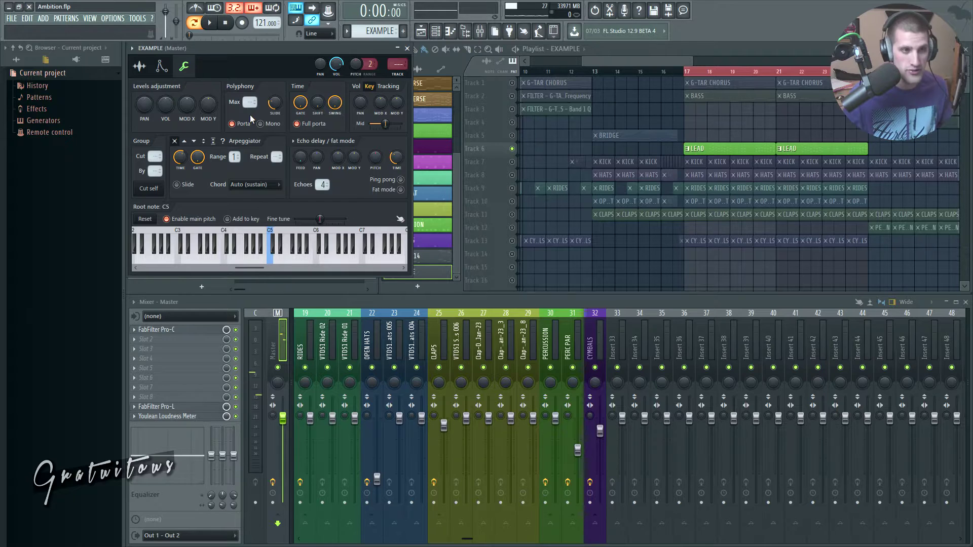
Try the shortest slide time, then lengthen it, auditioning each setting
scroll(277, 109, "down", 5)
key("space")
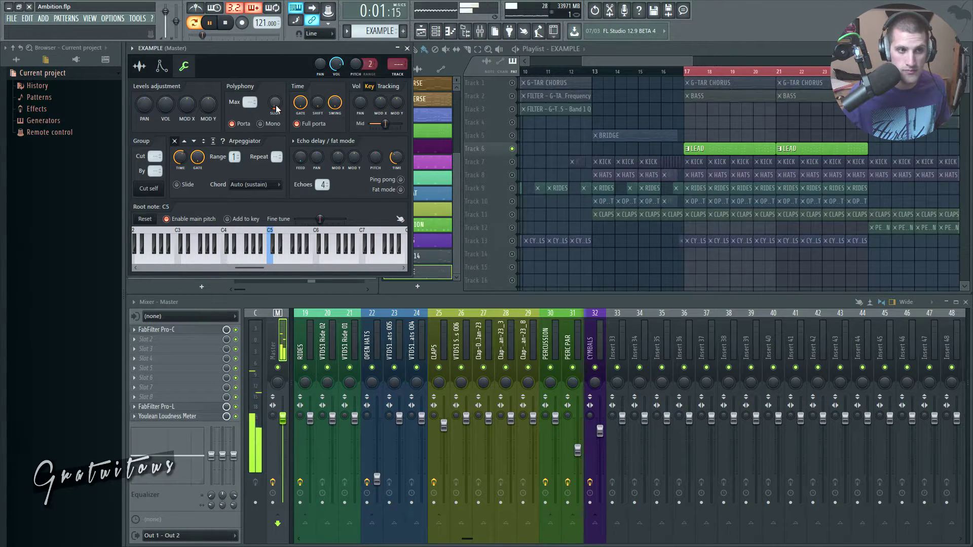
key("space")
mouse_move(277, 109)
left_mouse_down()
mouse_move(276, 95)
mouse_move(277, 109)
left_mouse_up()
key("space")
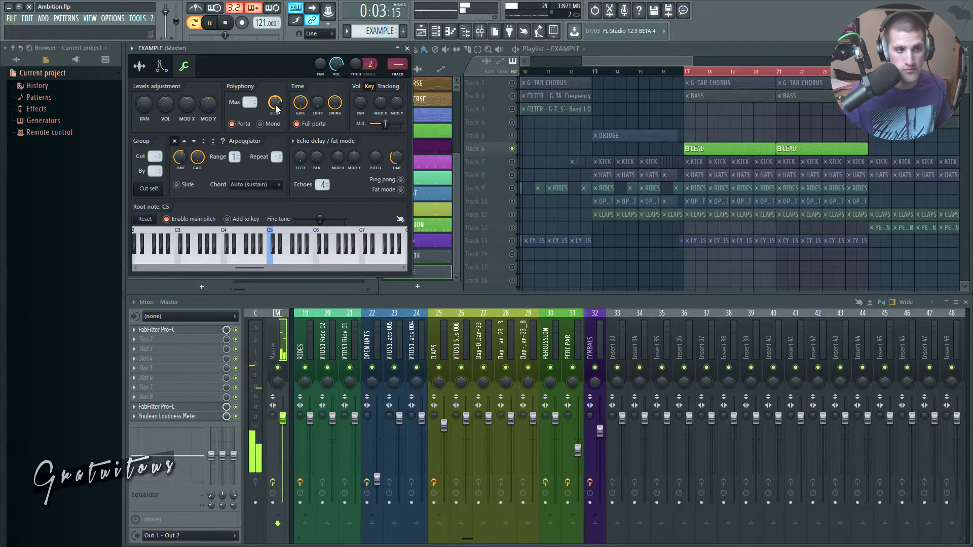
key("space")
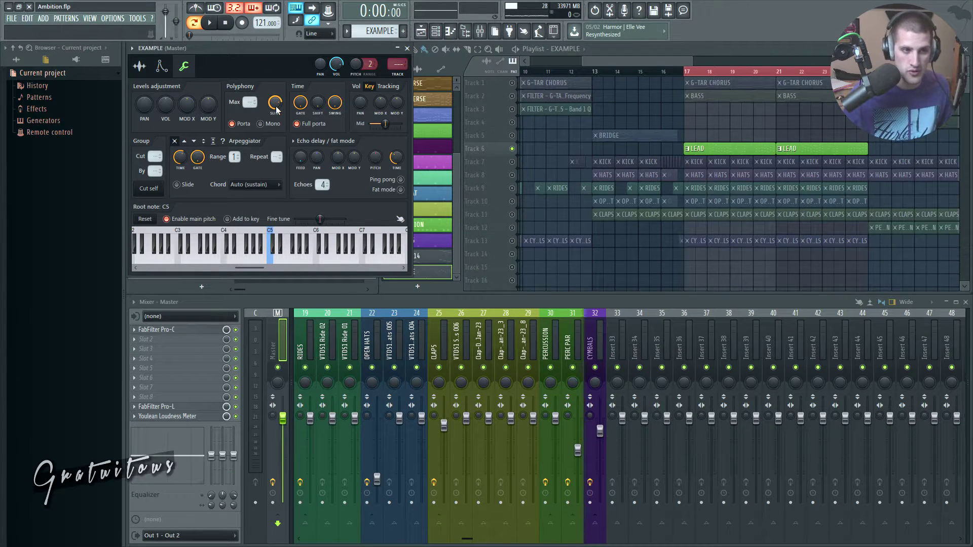
Compare with the LEAD-HIGH channel settings, then return to the EXAMPLE settings
left_click_drag(247, 49, 496, 48)
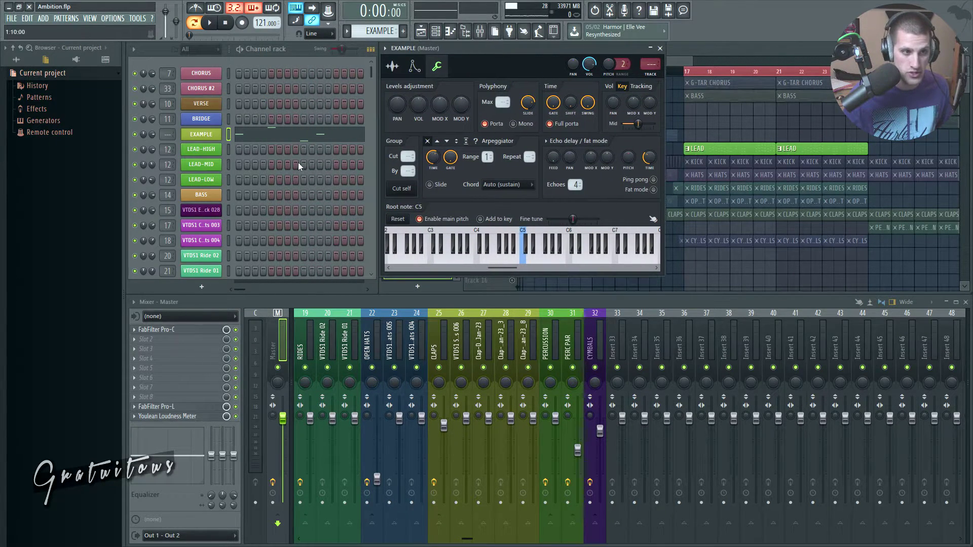
left_click(210, 153)
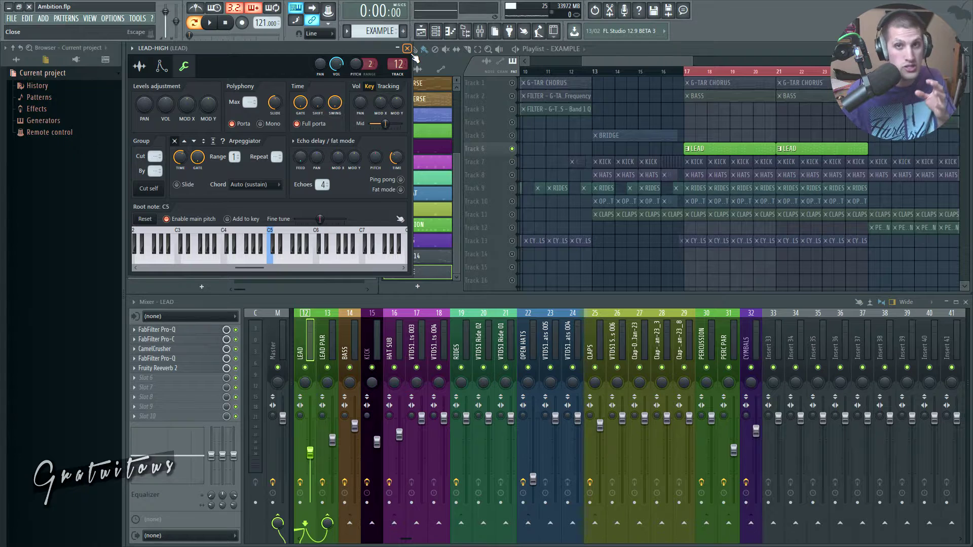
left_click(409, 50)
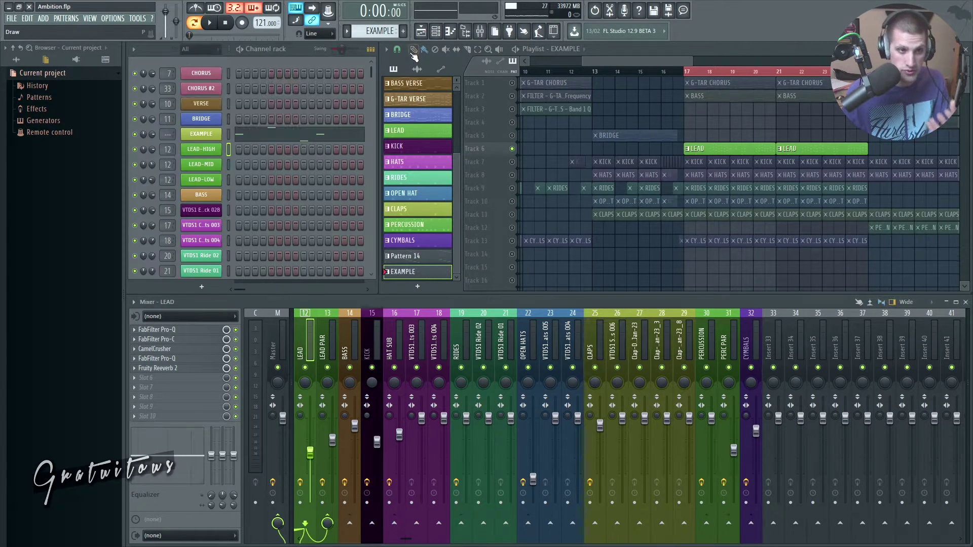
left_click(206, 137)
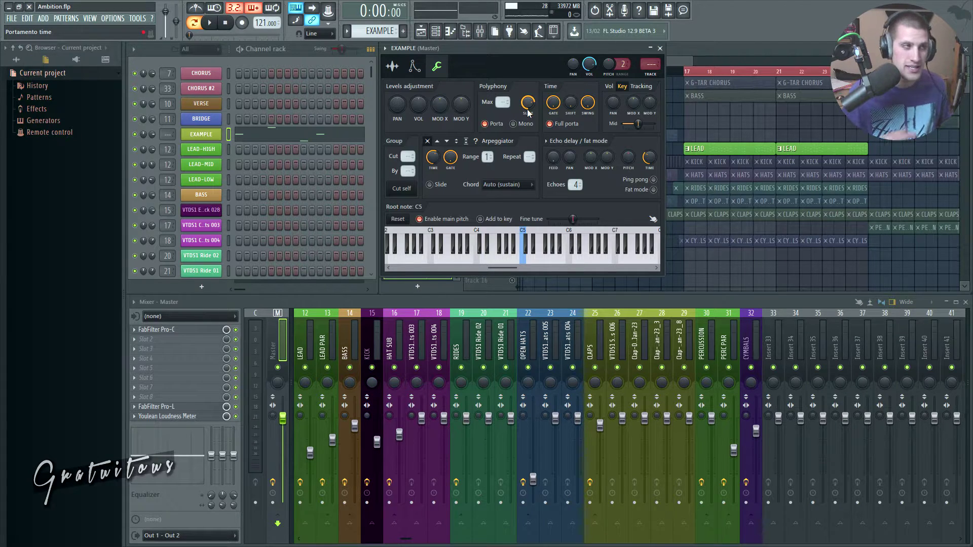
Play the EXAMPLE part twice to hear the portamento glide
key("space")
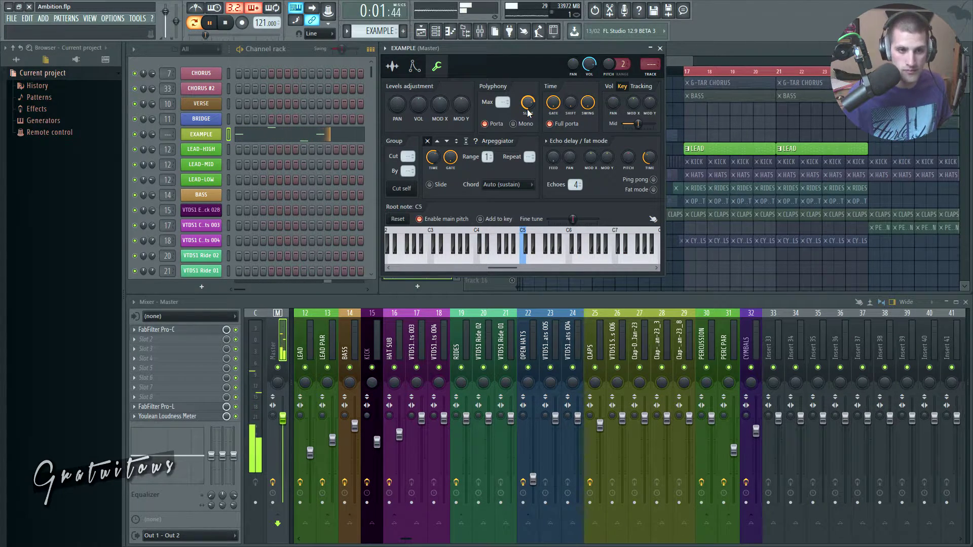
key("space")
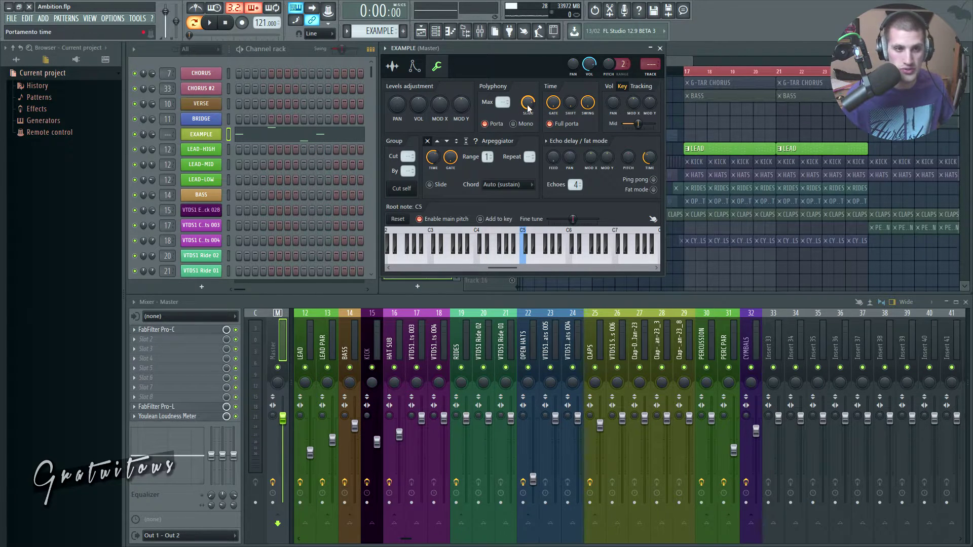
key("space")
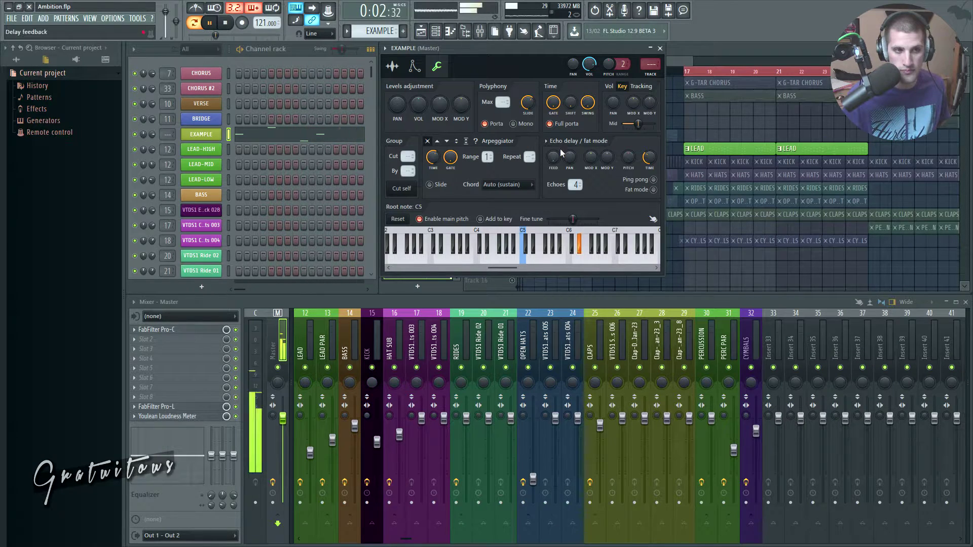
key("space")
Route the EXAMPLE channel to mixer insert 33 and name that insert EXAMPLE
scroll(167, 134, "up", 20)
scroll(168, 134, "up", 2)
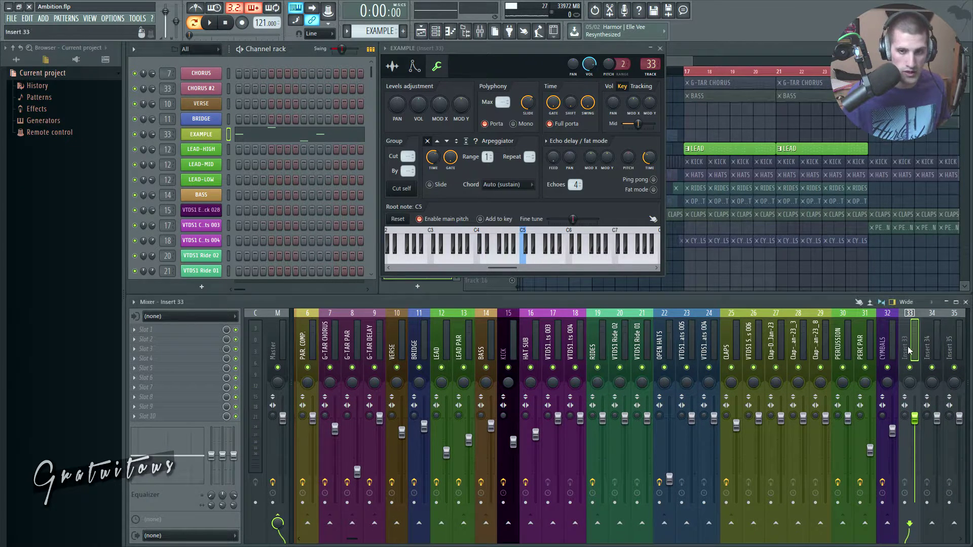
key("space")
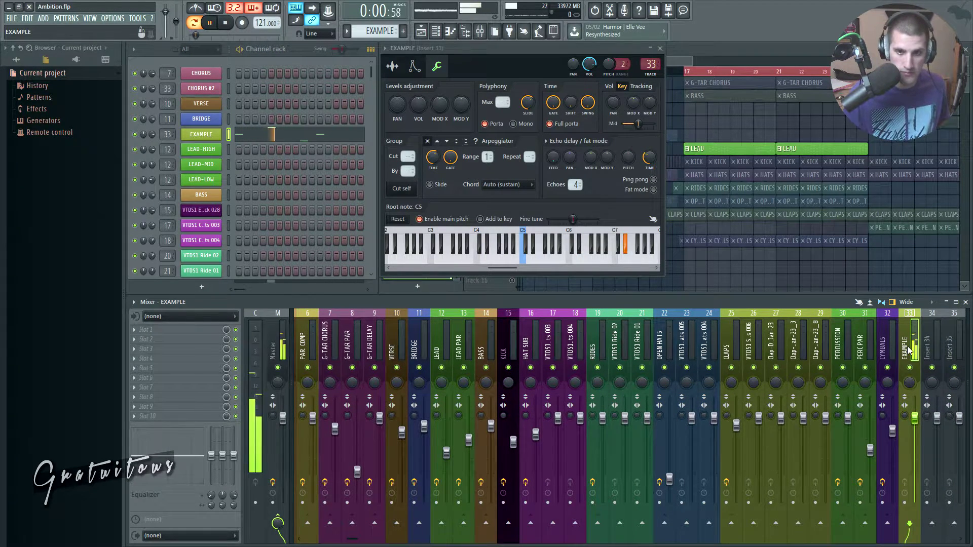
key("space")
scroll(561, 347, "up", 1)
scroll(561, 343, "up", 4)
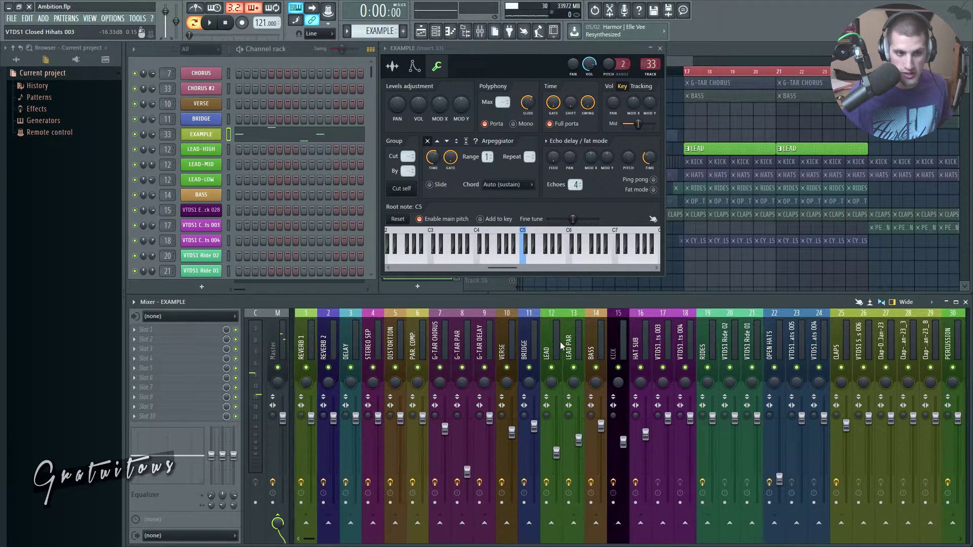
Send the EXAMPLE insert to REVERB 1, REVERB 2, DELAY and STEREO SEP
left_click(304, 524)
key("space")
key("space")
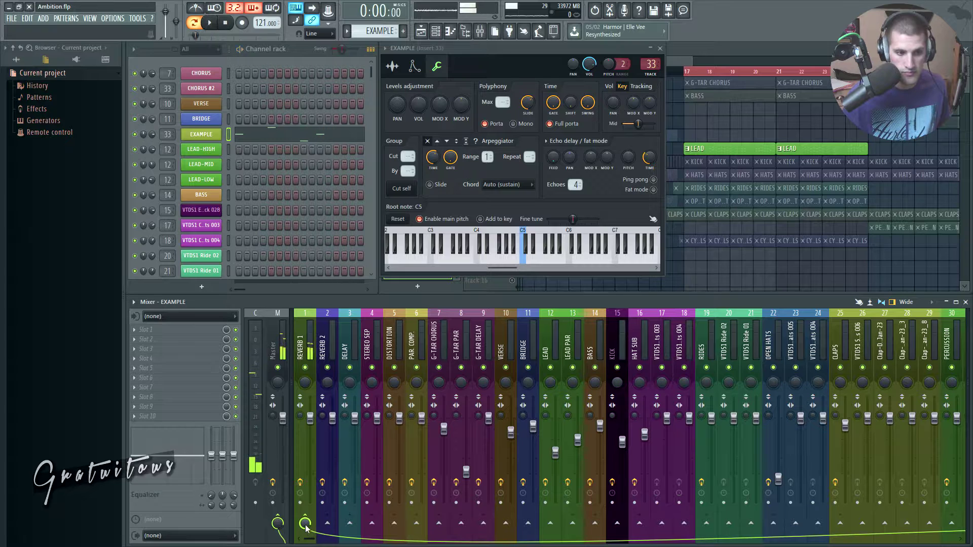
left_click(327, 524)
key("space")
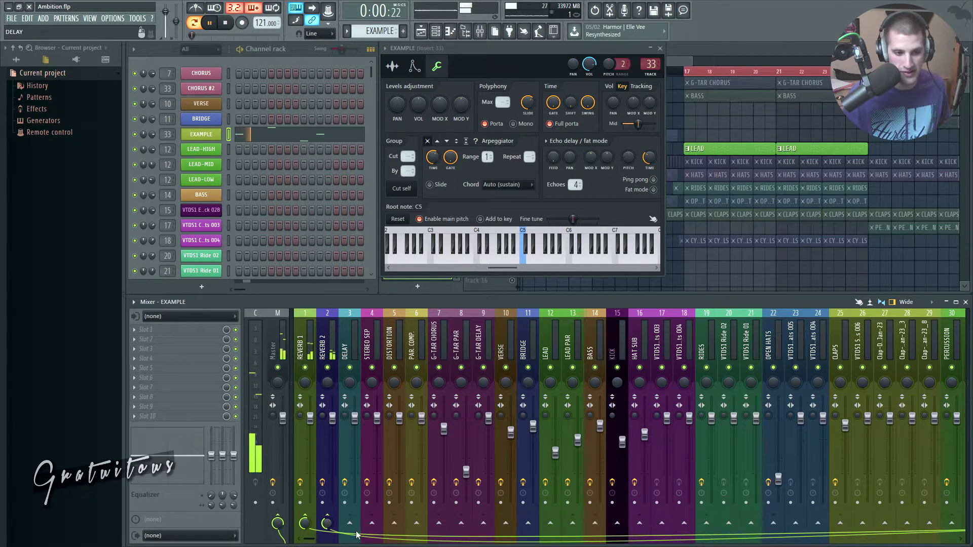
left_click(355, 528)
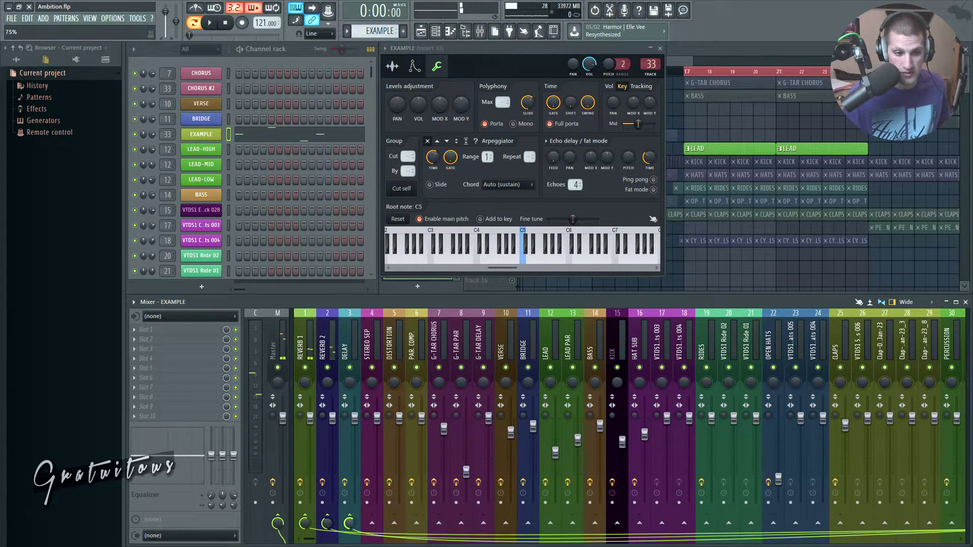
left_click(371, 524)
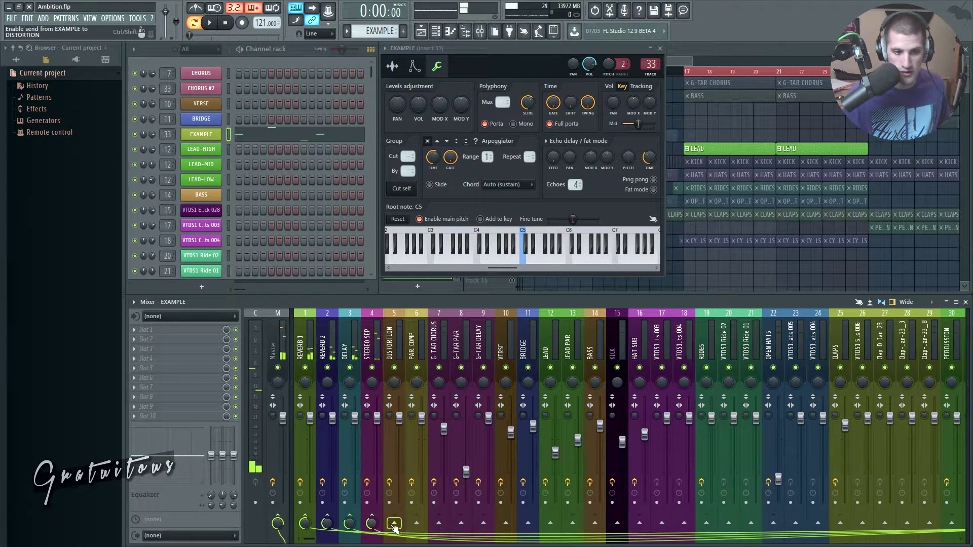
Add a send to DISTORTION and set its level to 37% while listening
left_click(394, 524)
key("space")
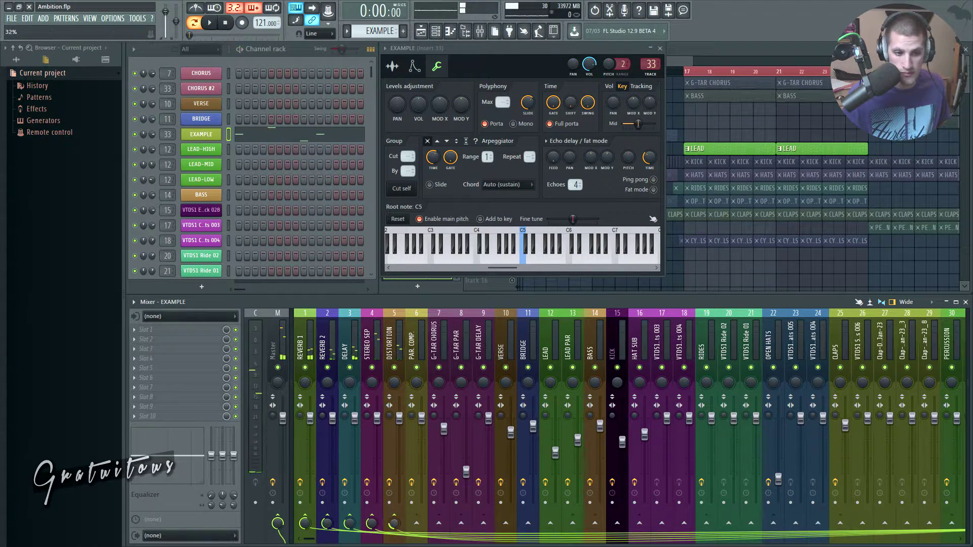
key("space")
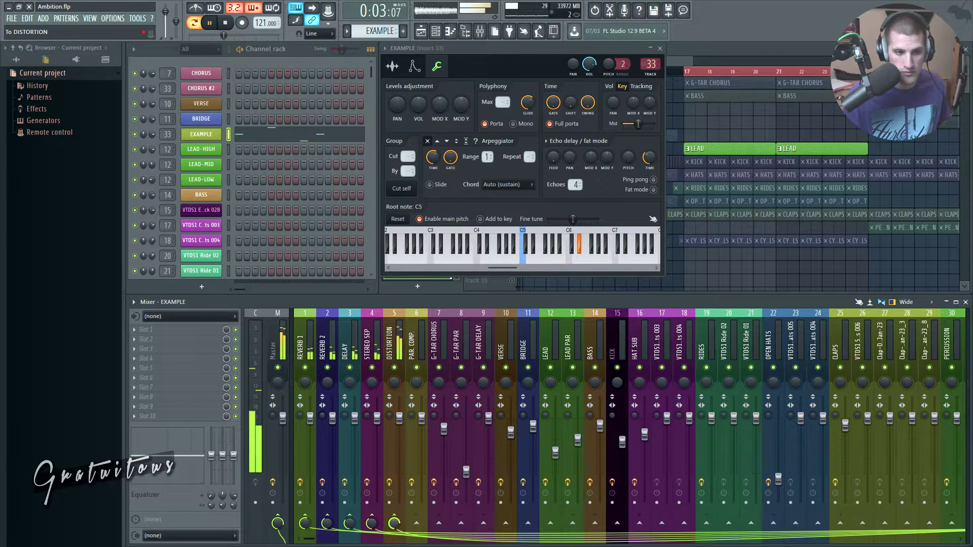
left_click_drag(393, 525, 394, 532)
key("space")
Load CamelCrusher on EXAMPLE insert 33, raise its MECH amount slightly, and move its window top-left
scroll(404, 337, "right", 6)
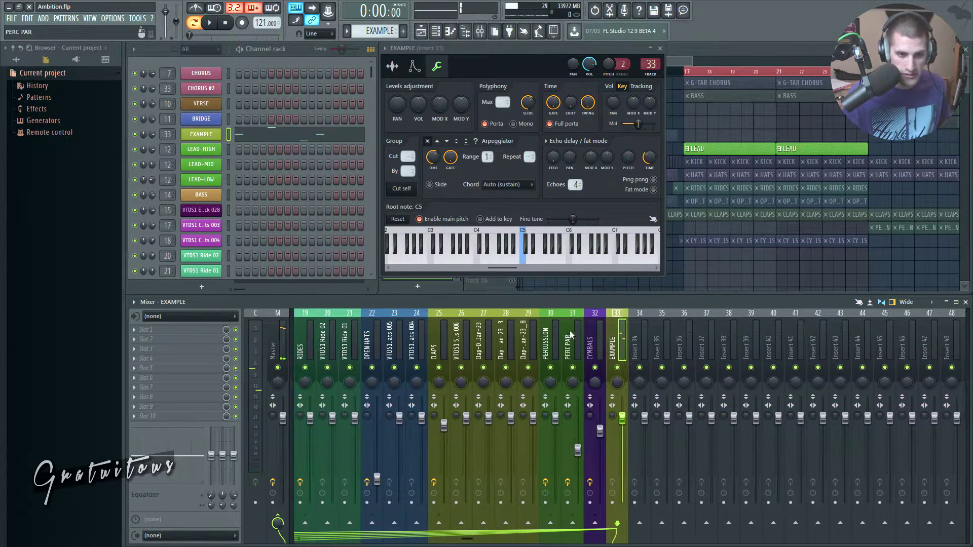
left_click(157, 329)
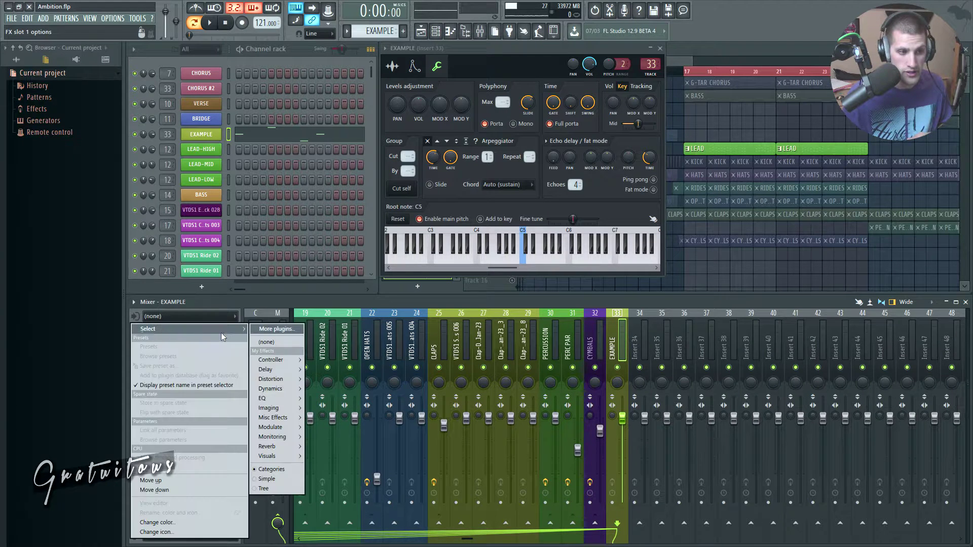
mouse_move(291, 388)
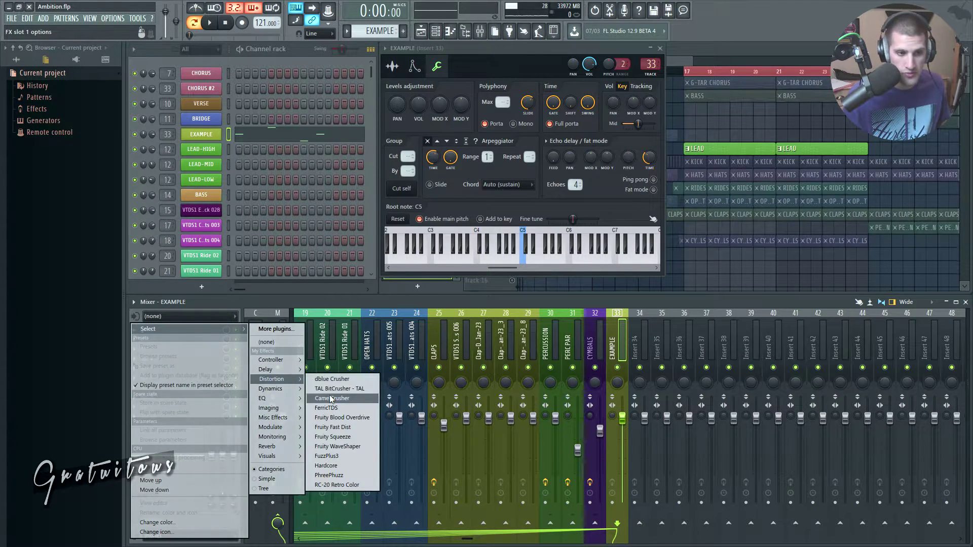
left_click(339, 383)
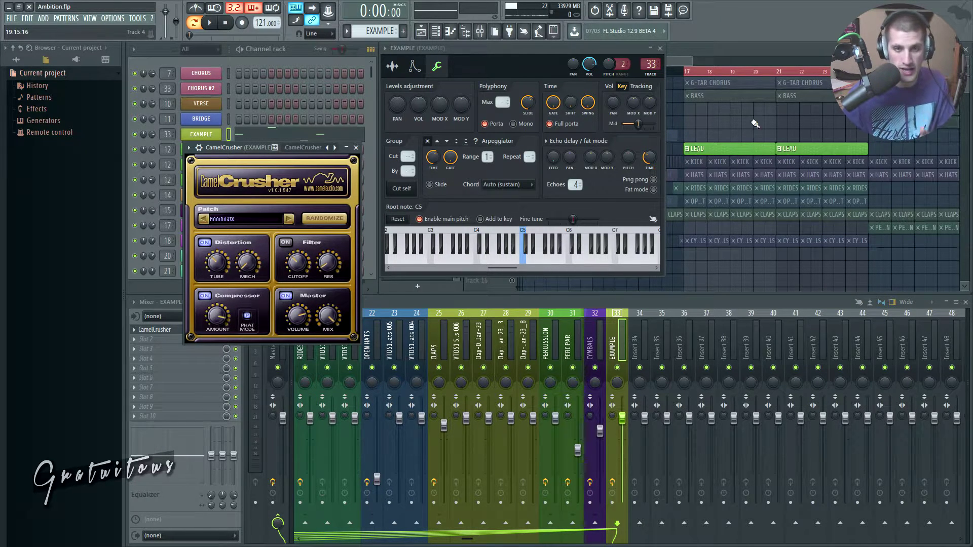
left_click_drag(257, 272, 252, 260)
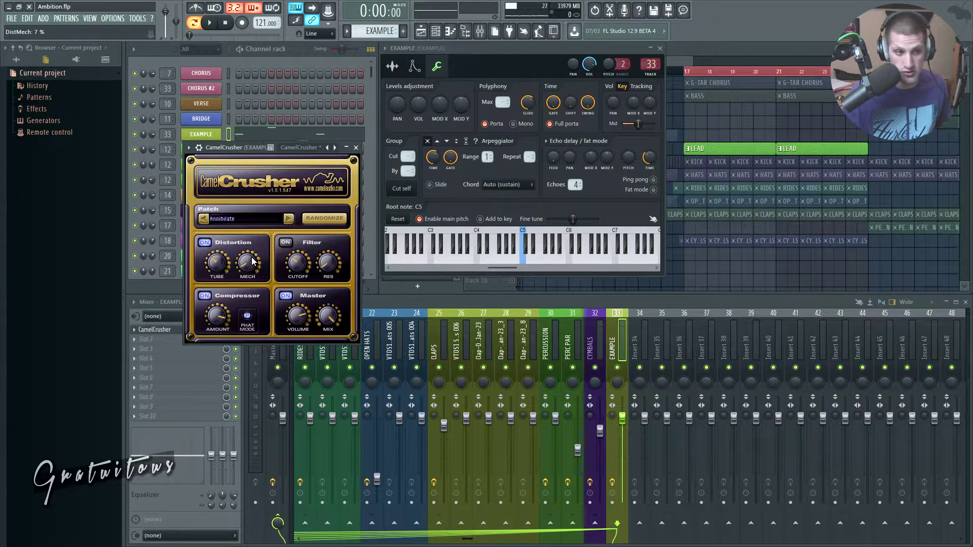
left_click_drag(244, 146, 186, 46)
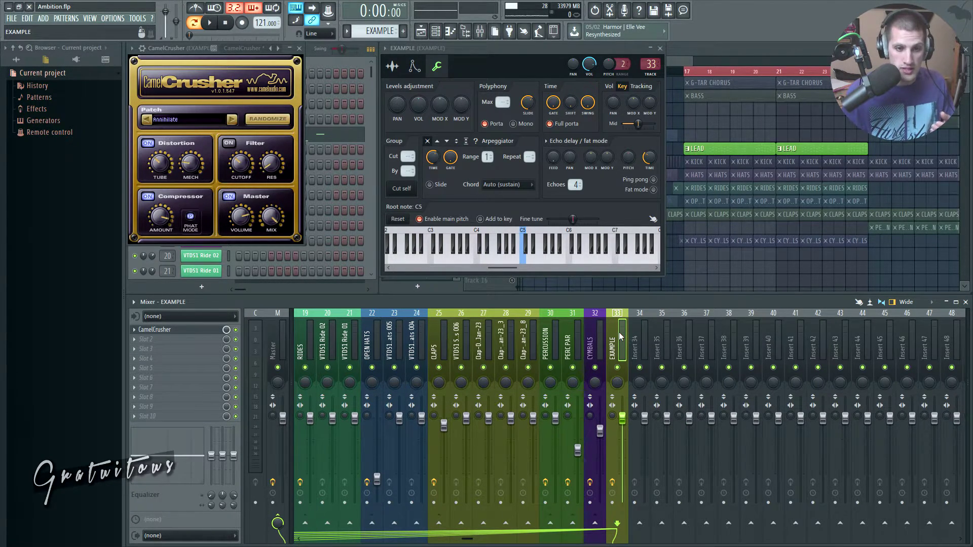
left_click(236, 330)
scroll(621, 340, "up", 6)
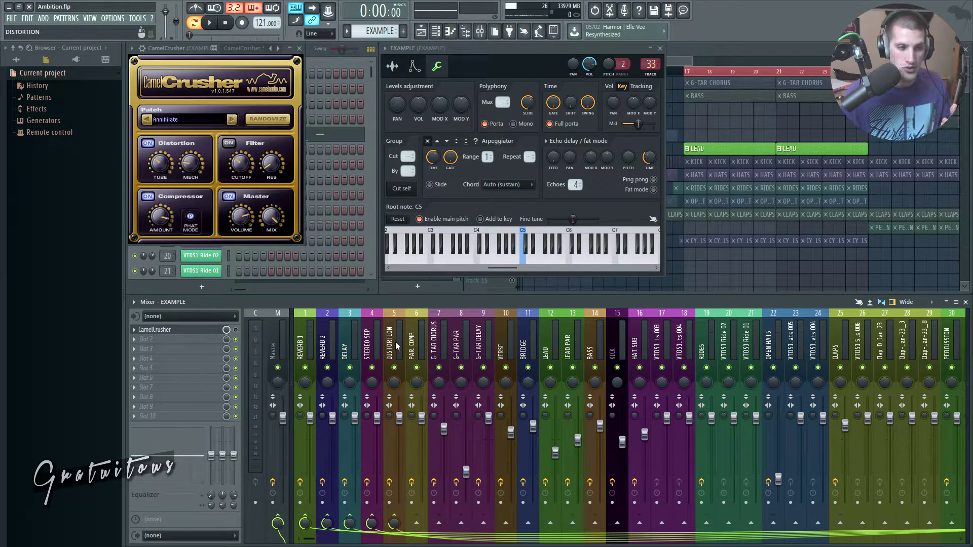
scroll(396, 346, "right", 5)
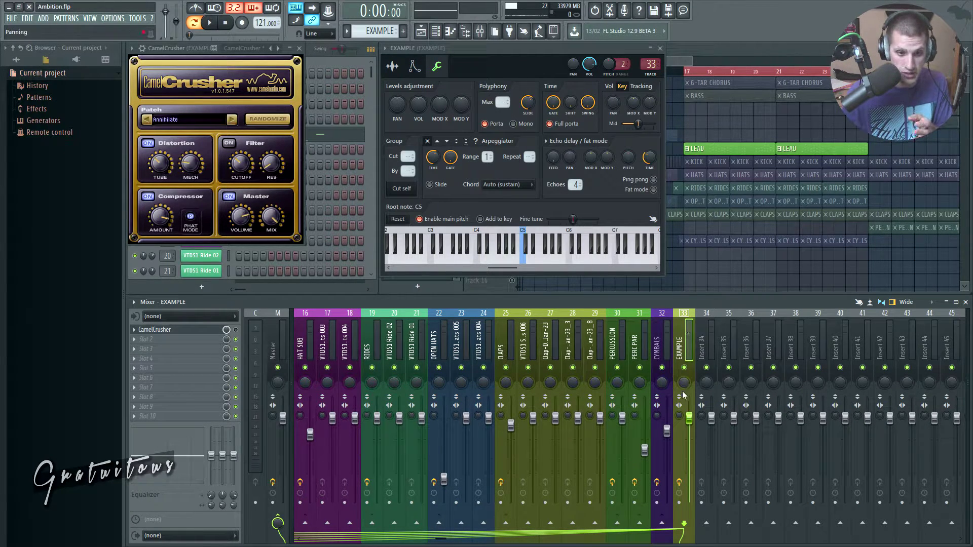
scroll(485, 344, "left", 5)
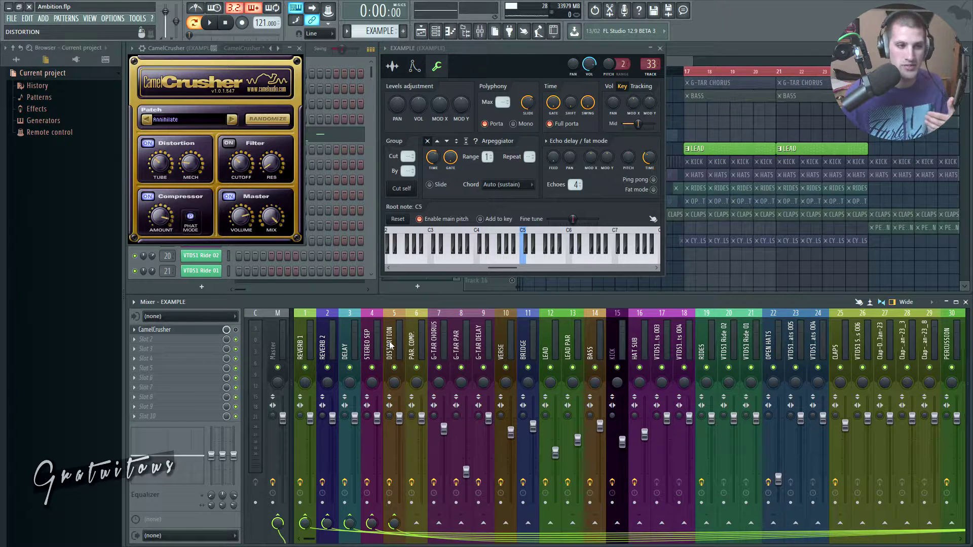
Play the EXAMPLE part through its effects, check insert 5 DISTORTION, then stop and show the Playlist
scroll(390, 344, "right", 5)
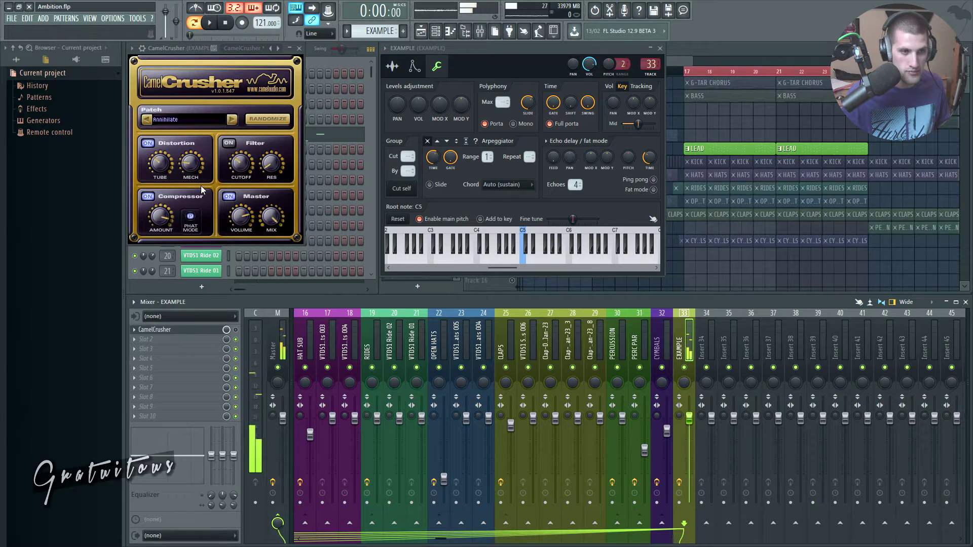
key("space")
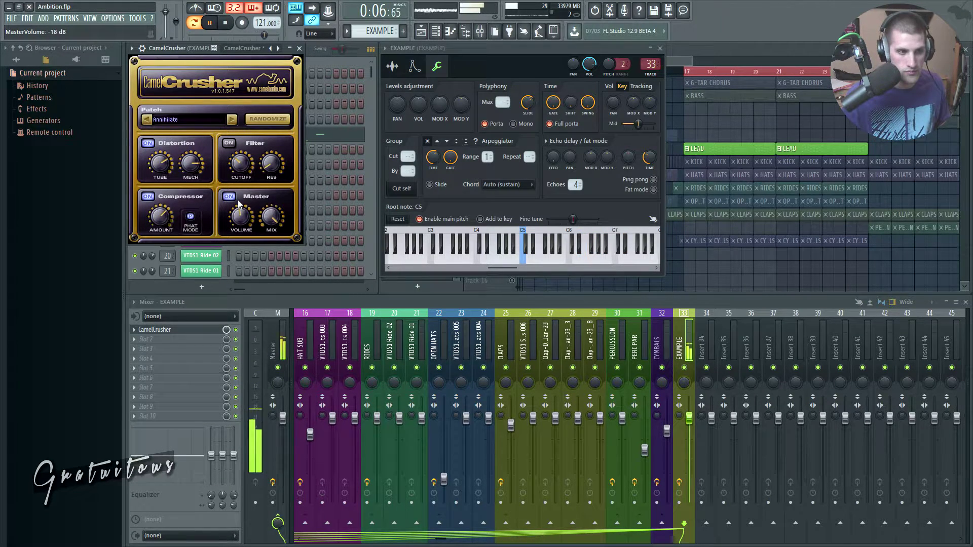
scroll(498, 429, "left", 5)
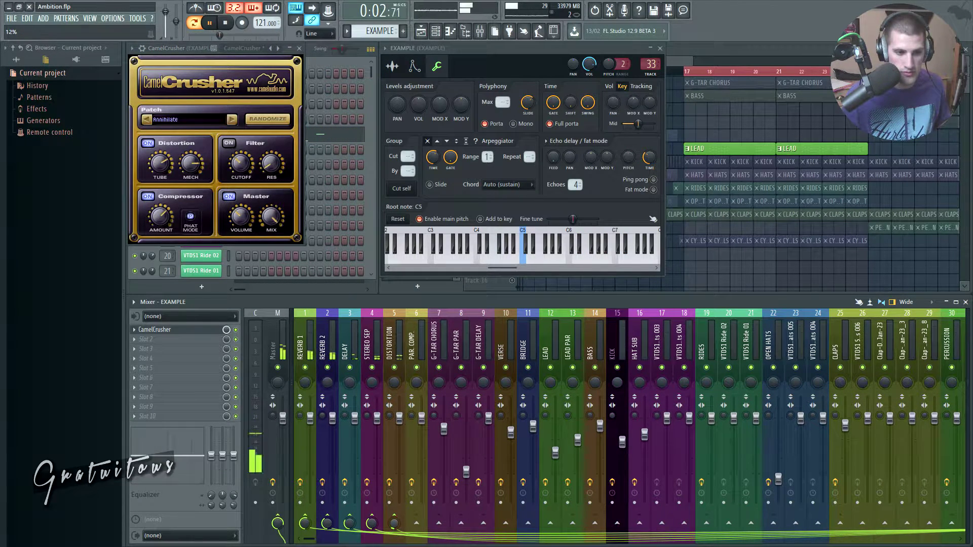
left_click(400, 343)
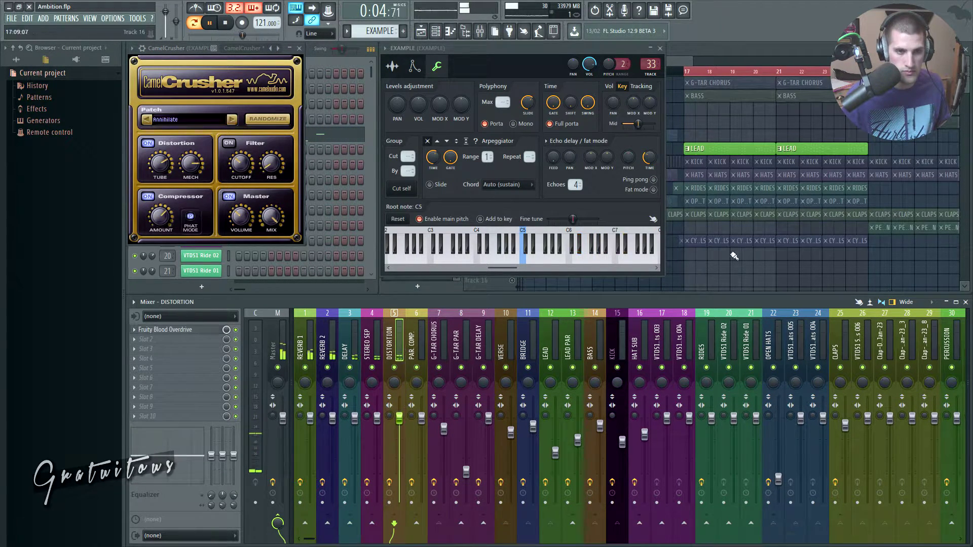
key("space")
left_click(723, 140)
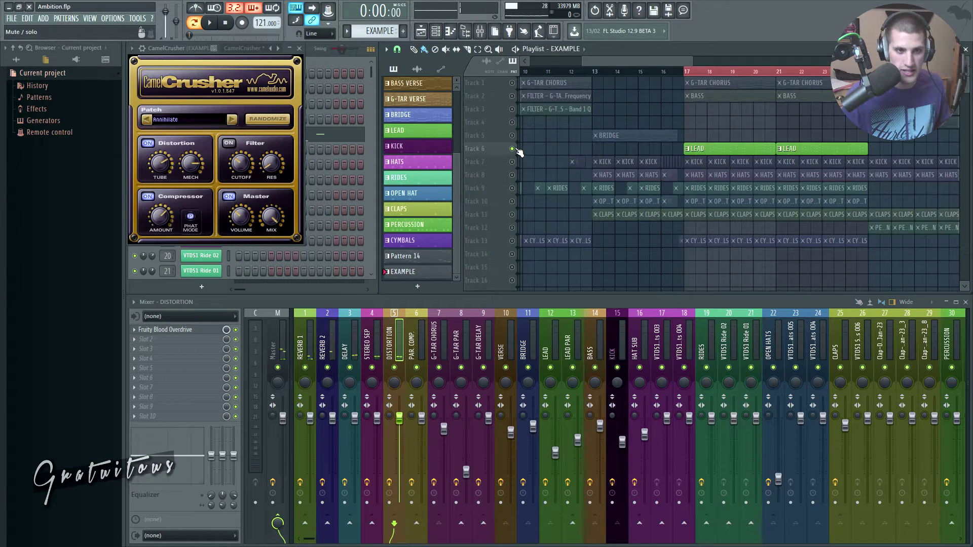
Paint the EXAMPLE pattern onto Track 14 and set its portamento slide time to about 0:23
left_click_drag(679, 254, 750, 253)
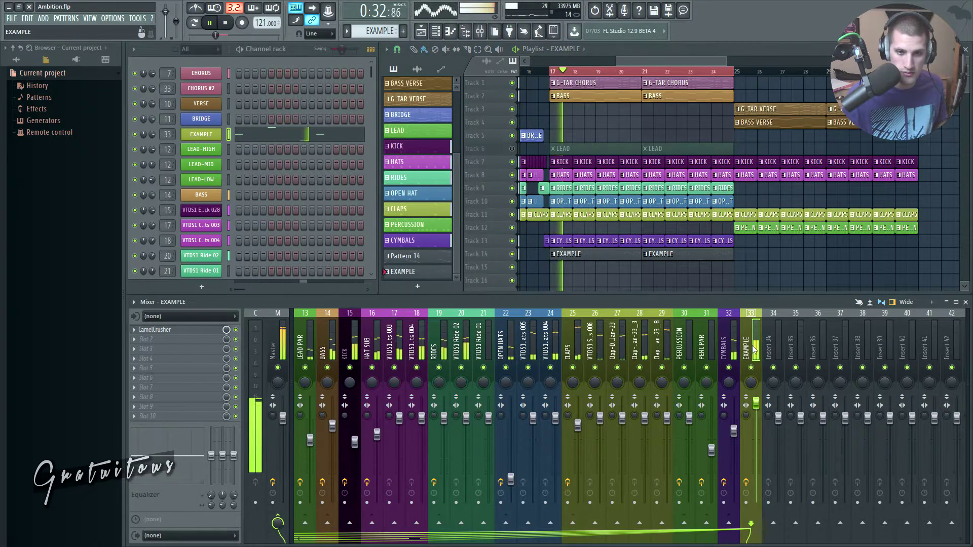
scroll(752, 345, "left", 3)
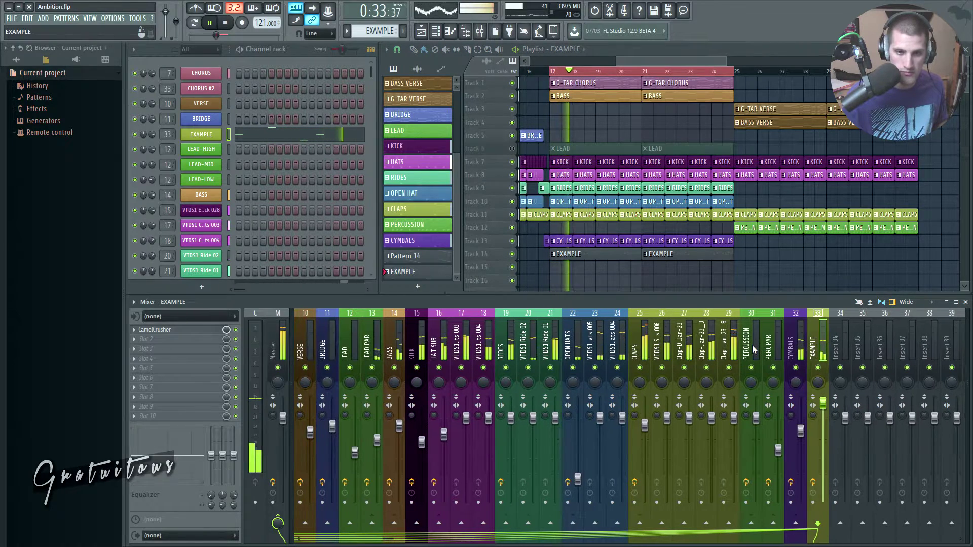
left_click(205, 135)
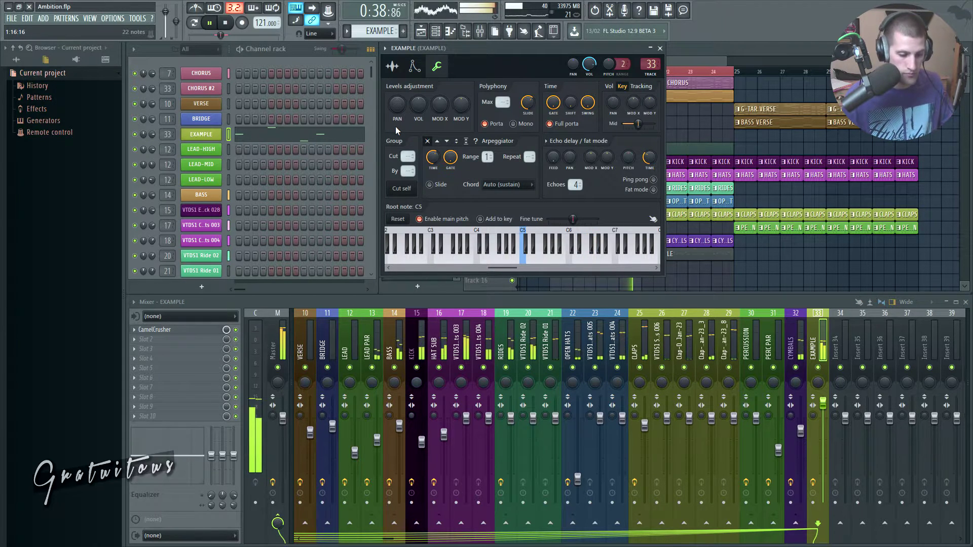
key("space")
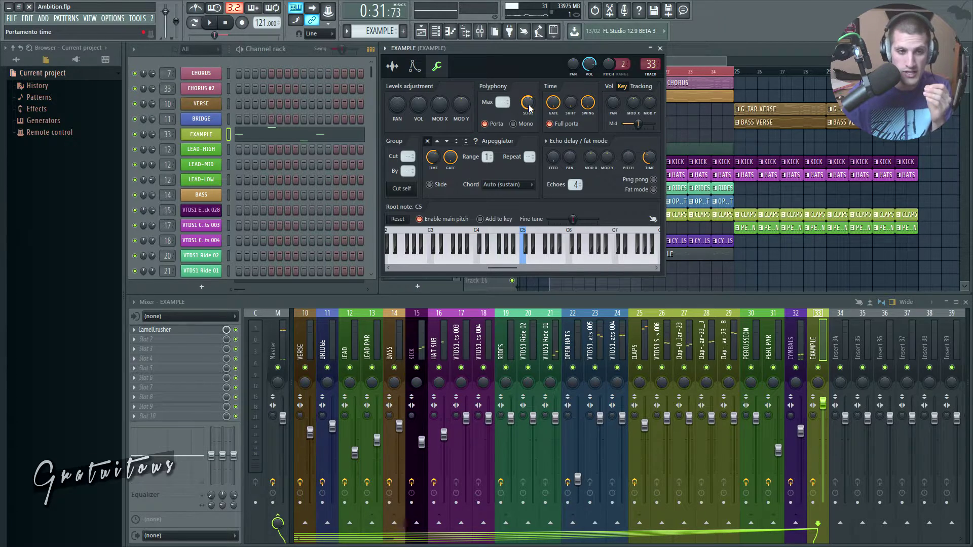
left_click_drag(530, 108, 530, 104)
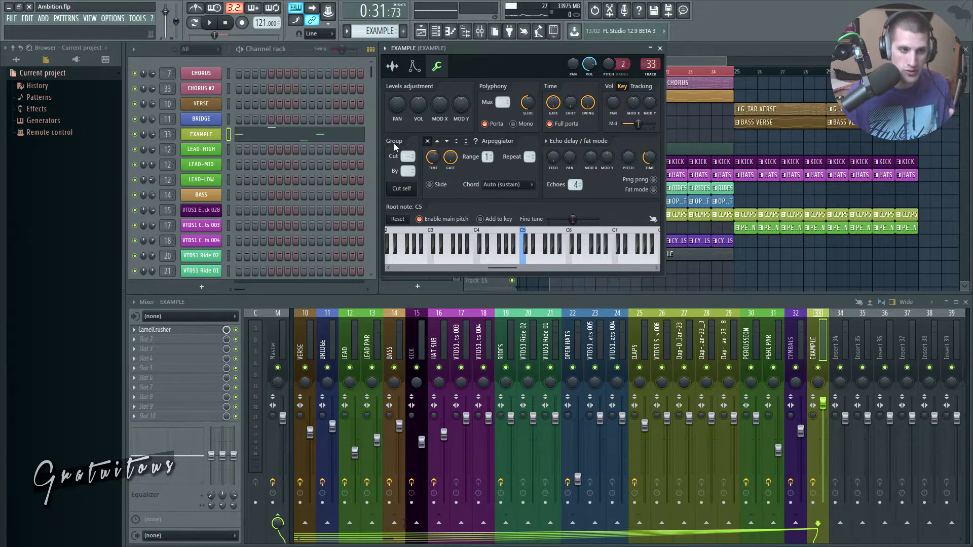
left_click(219, 149)
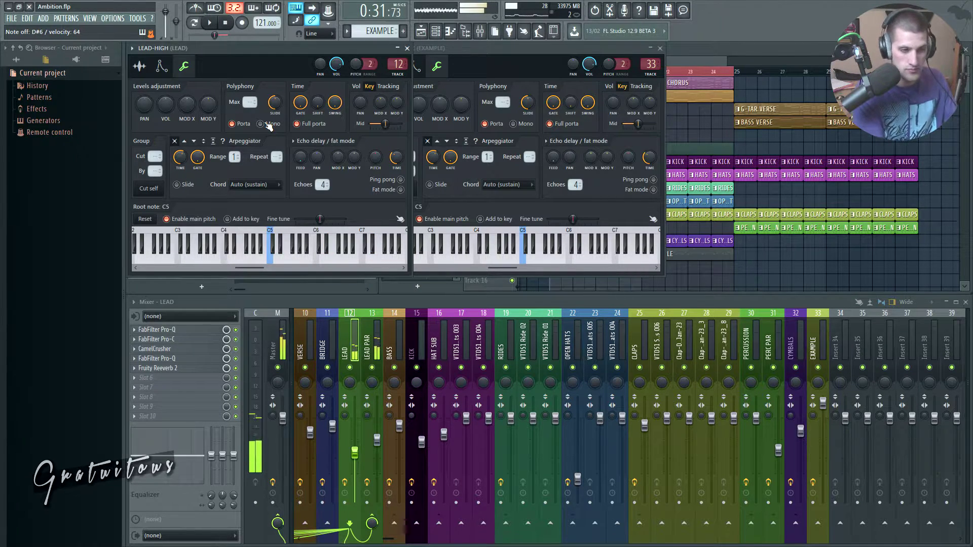
left_click(267, 124)
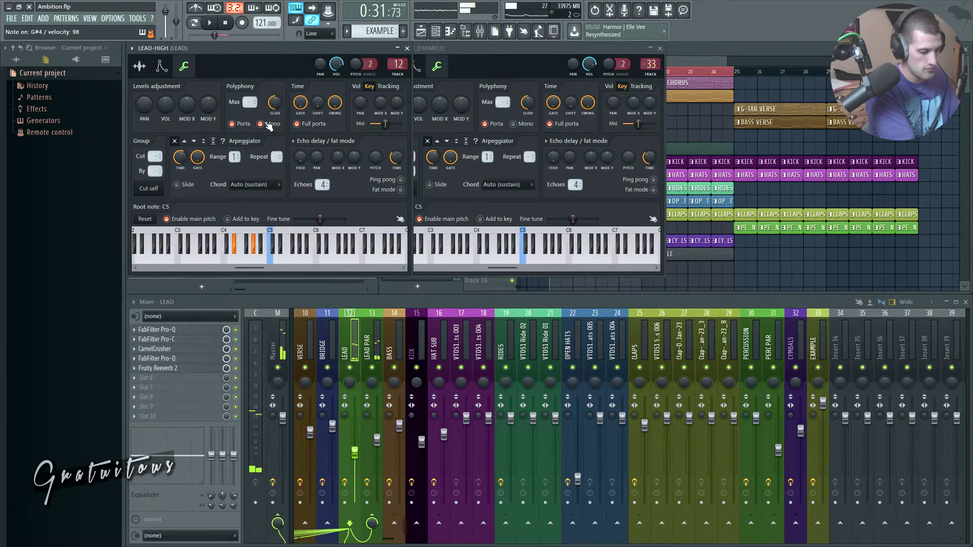
left_click(266, 123)
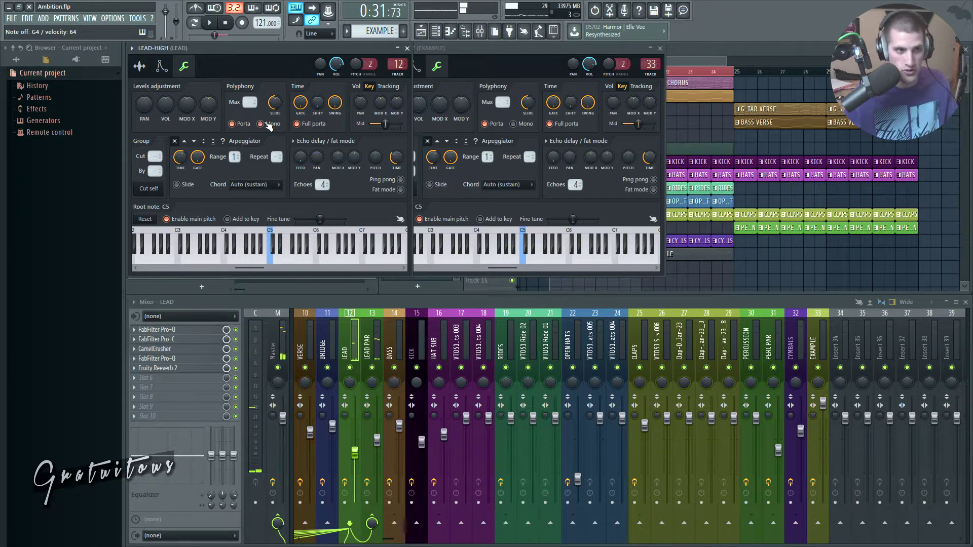
left_click(267, 124)
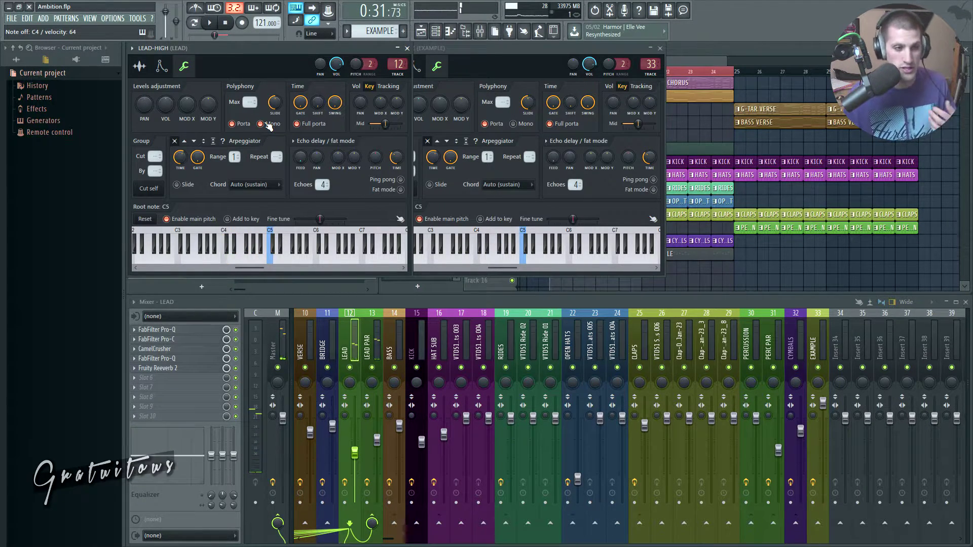
left_click(267, 124)
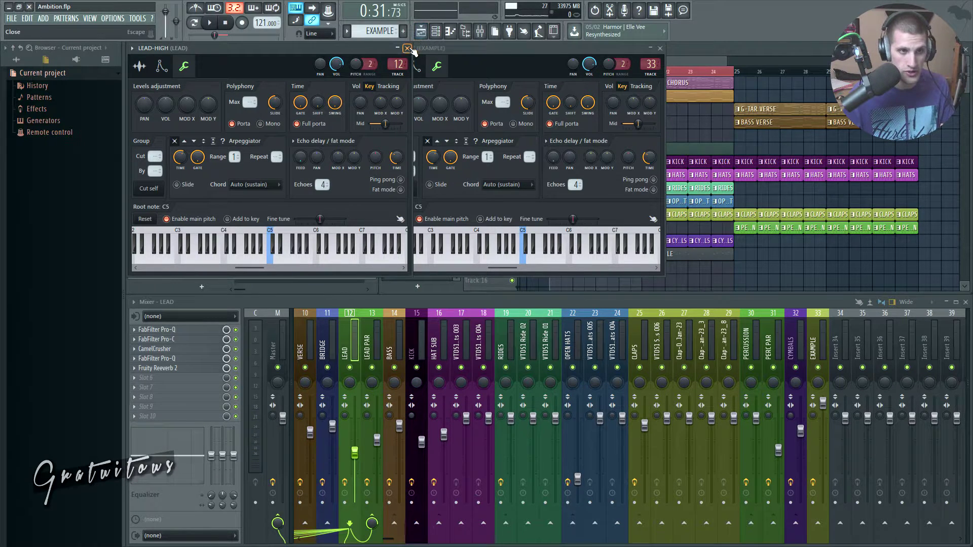
left_click(406, 48)
left_click(475, 47)
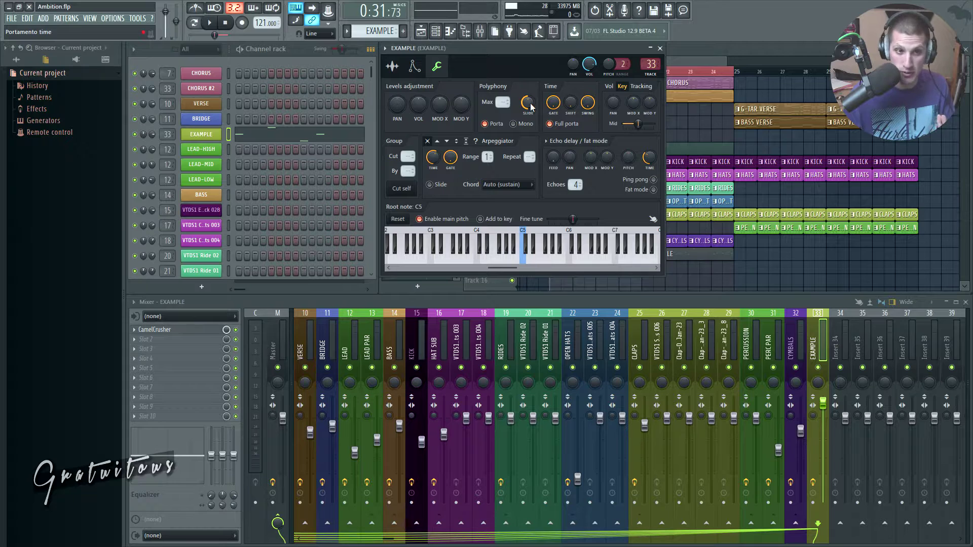
Play the song briefly from the playlist to audition it
left_click(692, 50)
key("space")
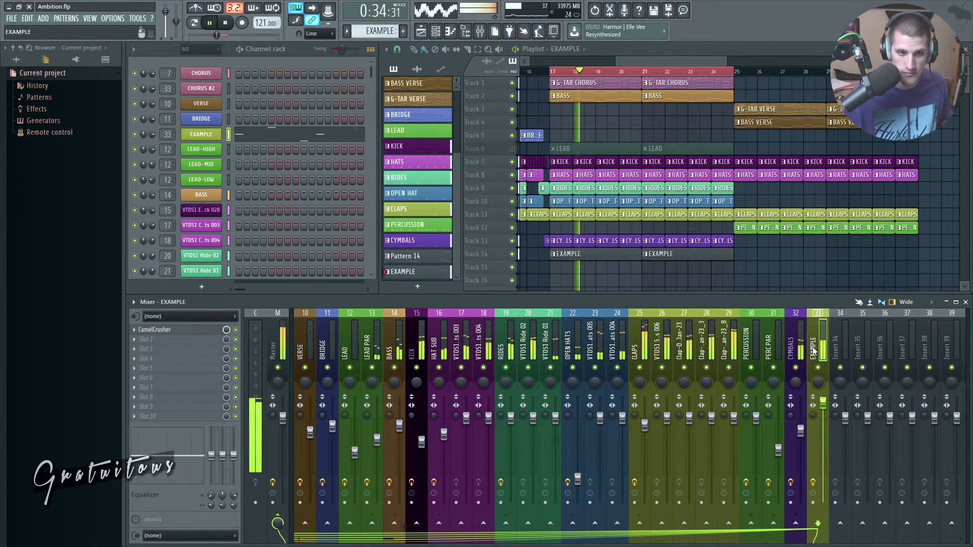
scroll(813, 347, "left", 6)
key("space")
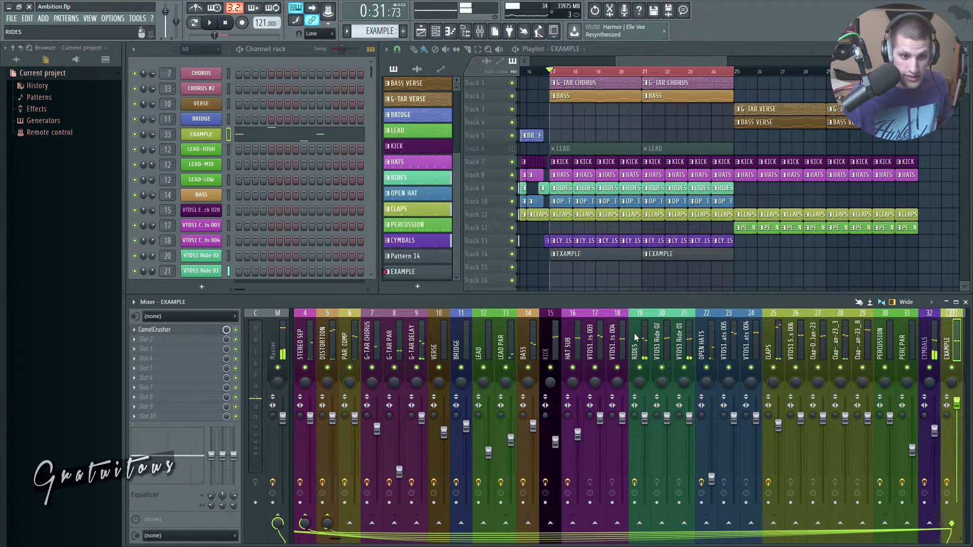
Route the EXAMPLE mixer track (insert 33) into LEAD PAR with a send
left_click(507, 344)
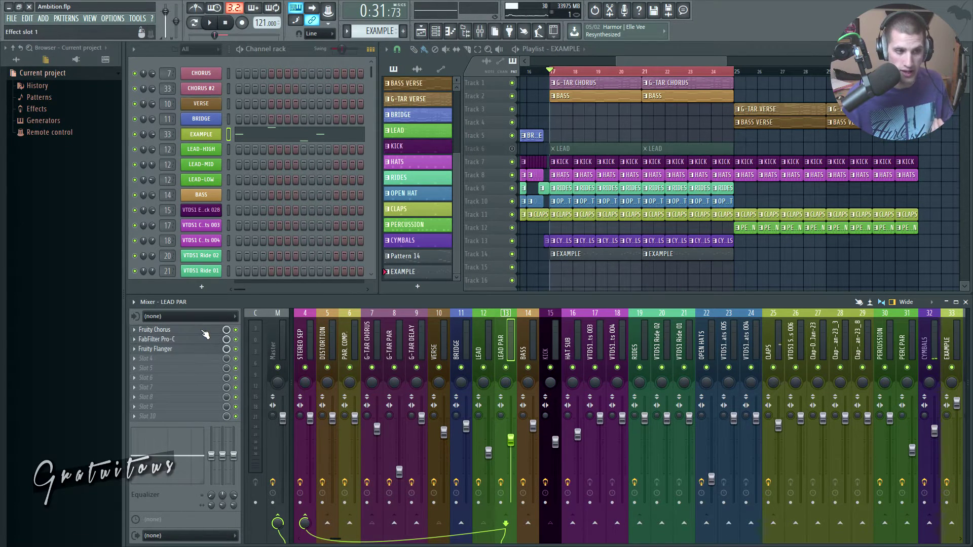
scroll(514, 339, "down", 2)
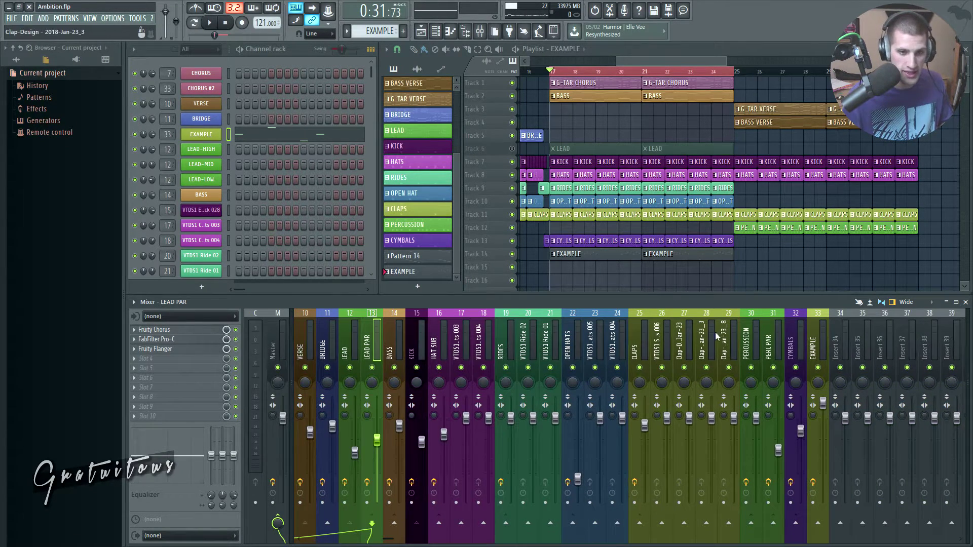
left_click(811, 340)
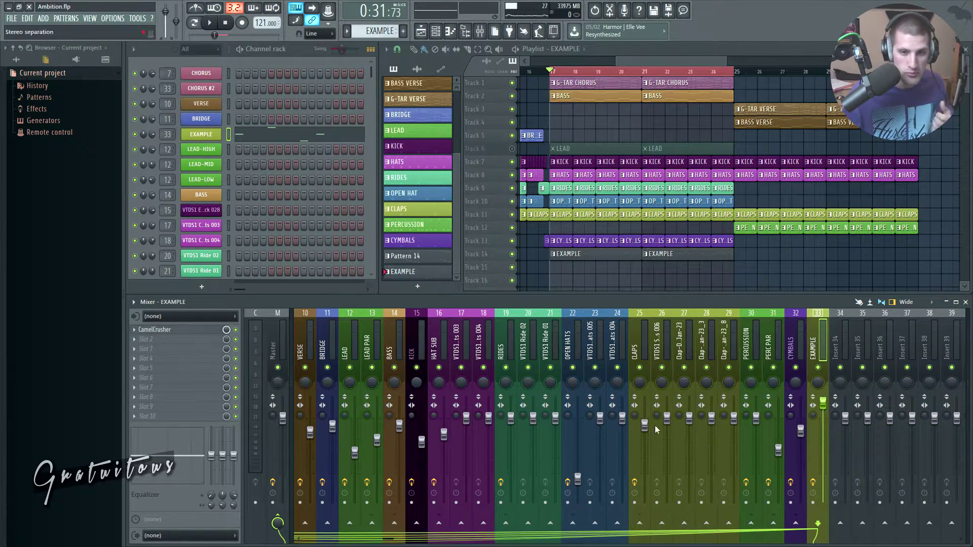
left_click(372, 523)
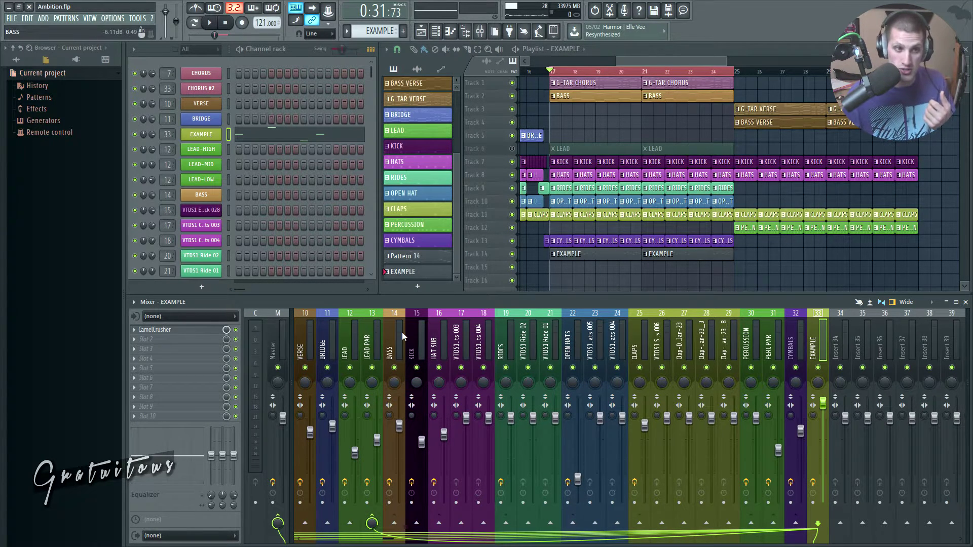
left_click(228, 74)
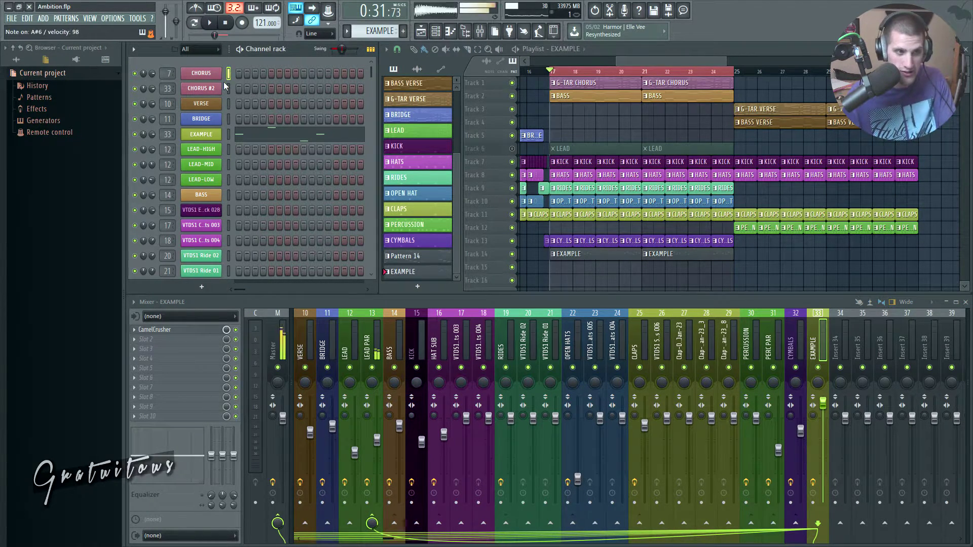
left_click(201, 134)
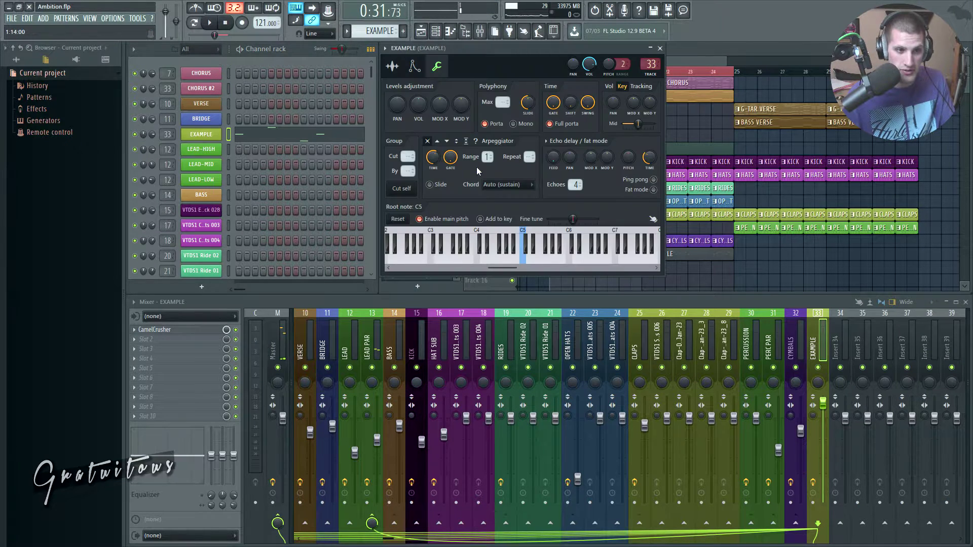
key("Escape")
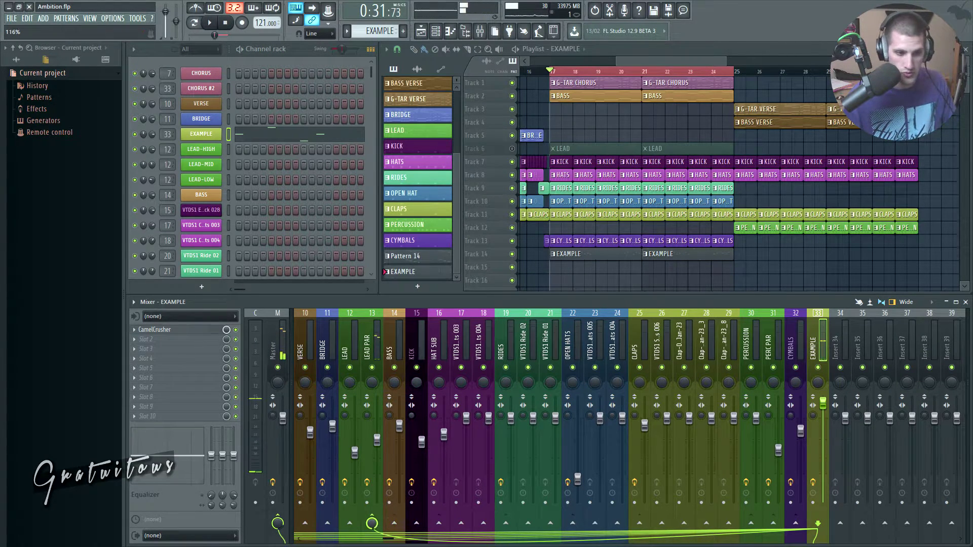
During playback, adjust the EXAMPLE fader and turn the LEAD PAR fader down slightly
key("space")
left_click(380, 449)
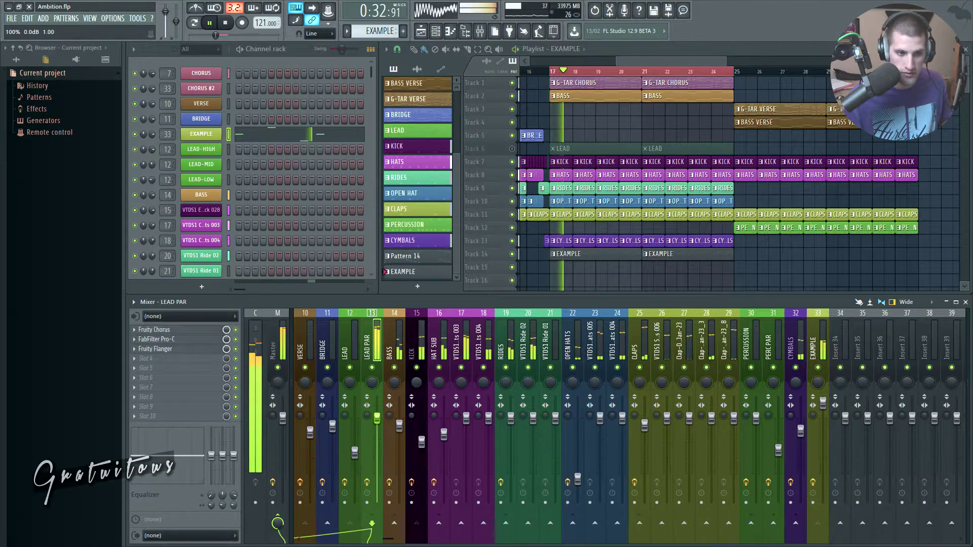
left_click(817, 355)
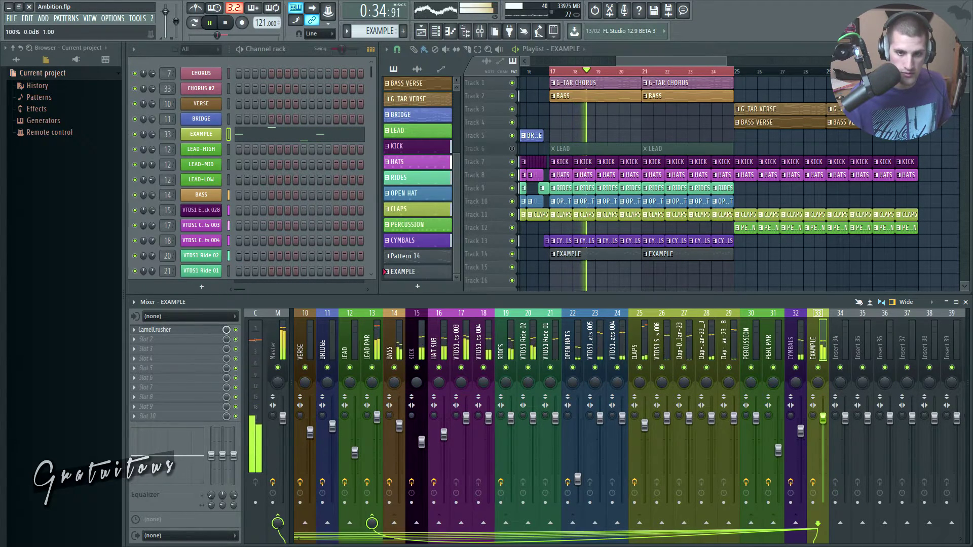
left_click_drag(823, 417, 823, 450)
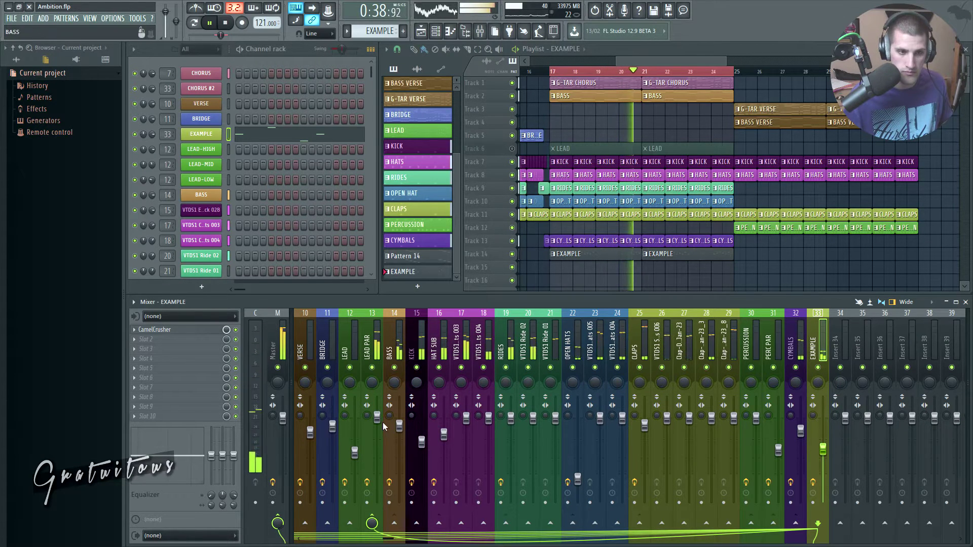
left_click_drag(377, 417, 377, 440)
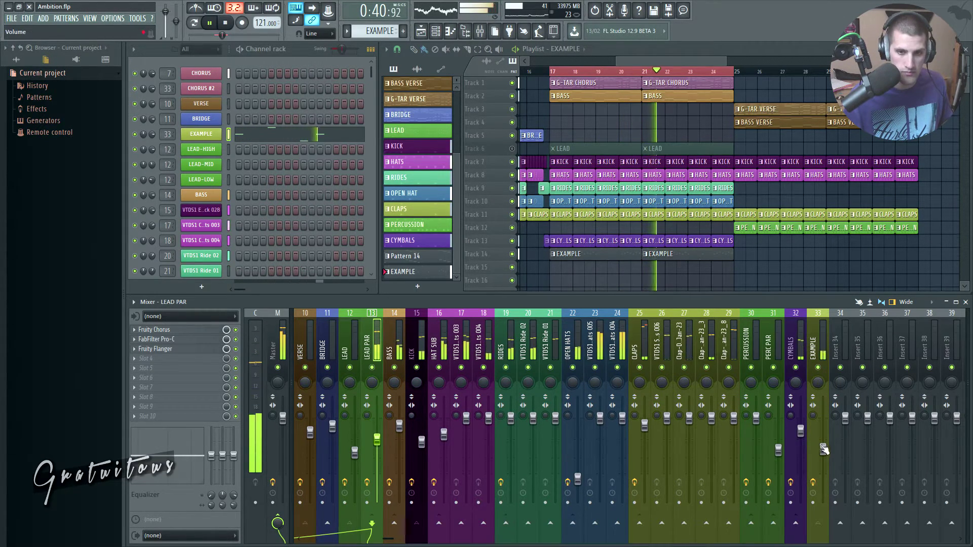
left_click_drag(822, 449, 823, 422)
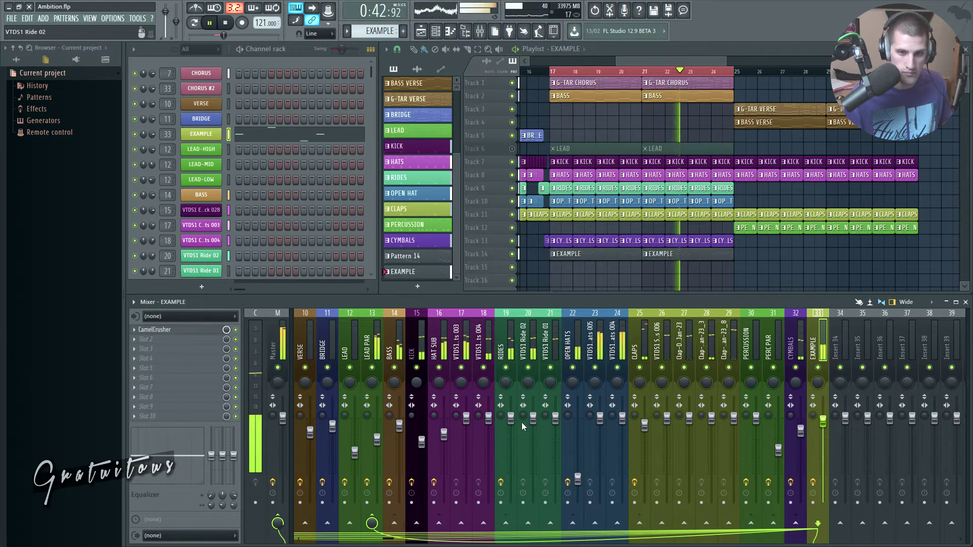
key("space")
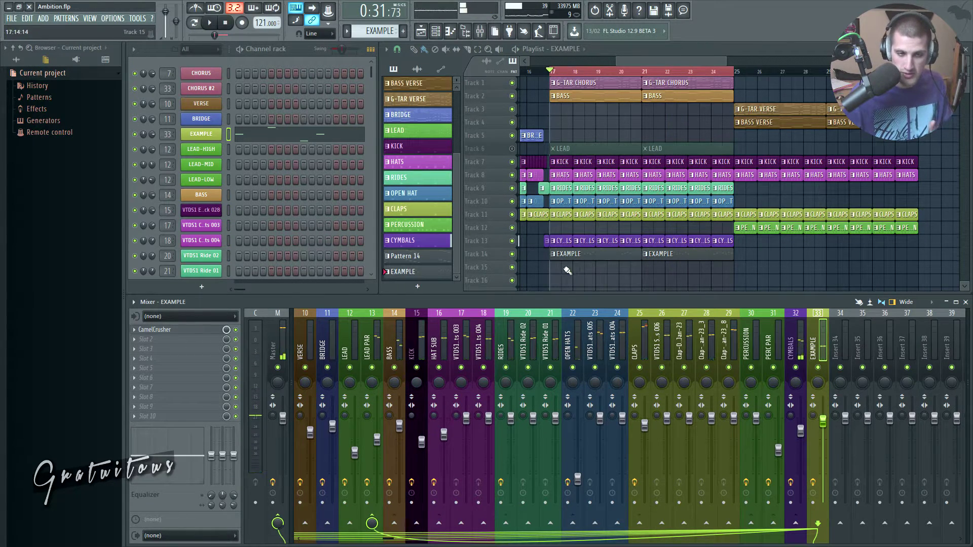
Unmute Track 6 LEAD, mute Track 14 EXAMPLE, audition the song, and open the EXAMPLE channel settings
right_click(513, 255)
right_click(513, 254)
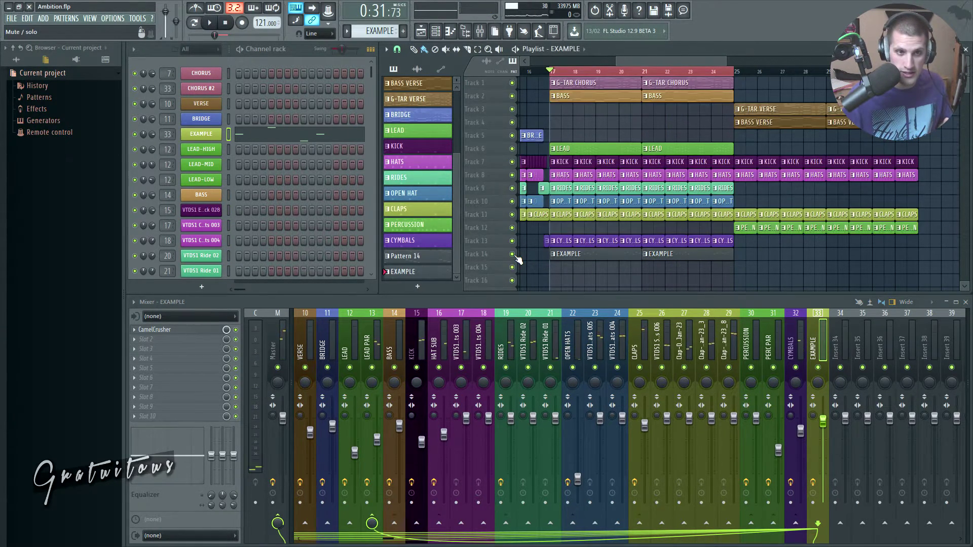
left_click(513, 254)
key("space")
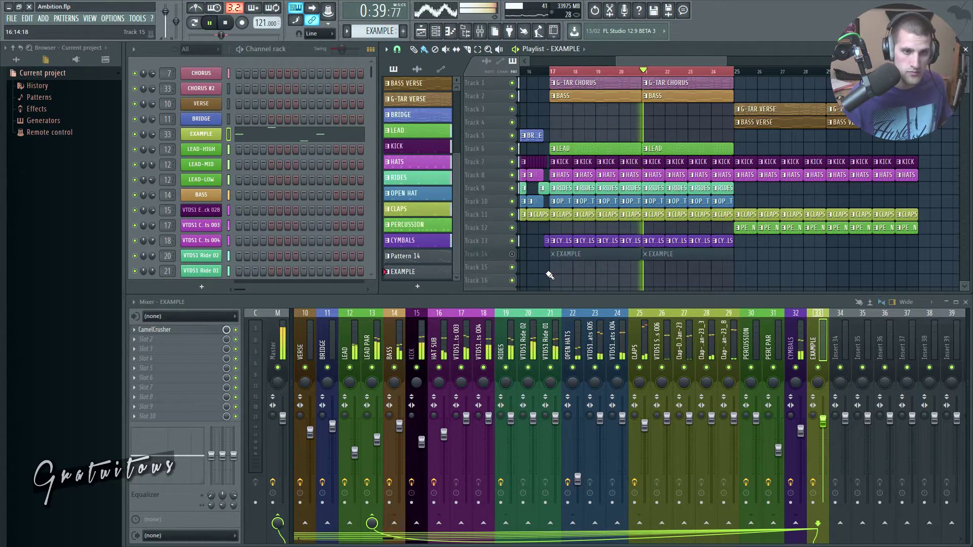
key("space")
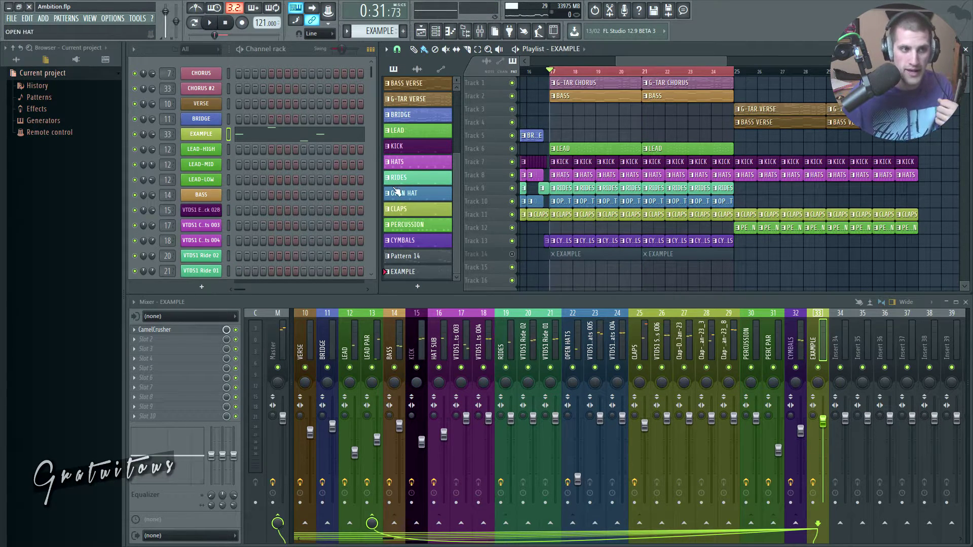
left_click(210, 136)
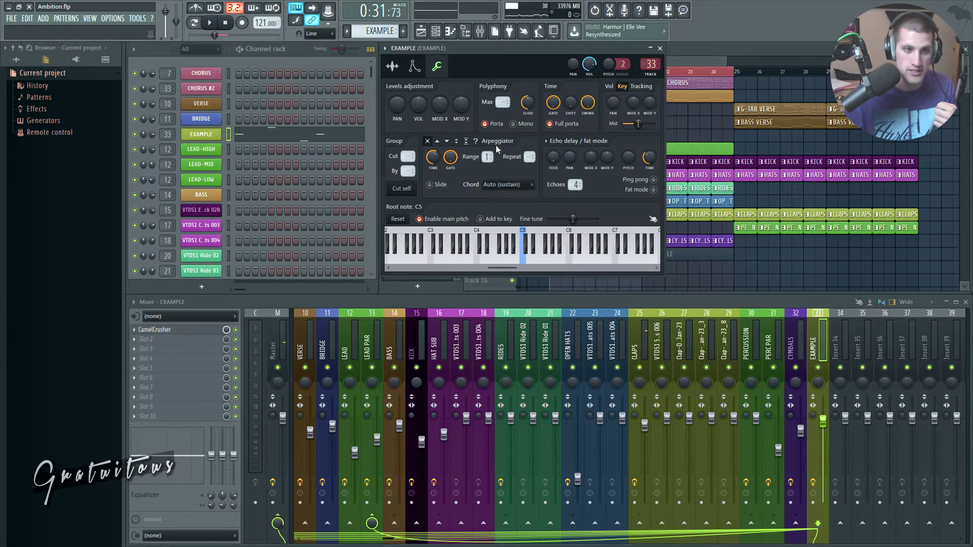